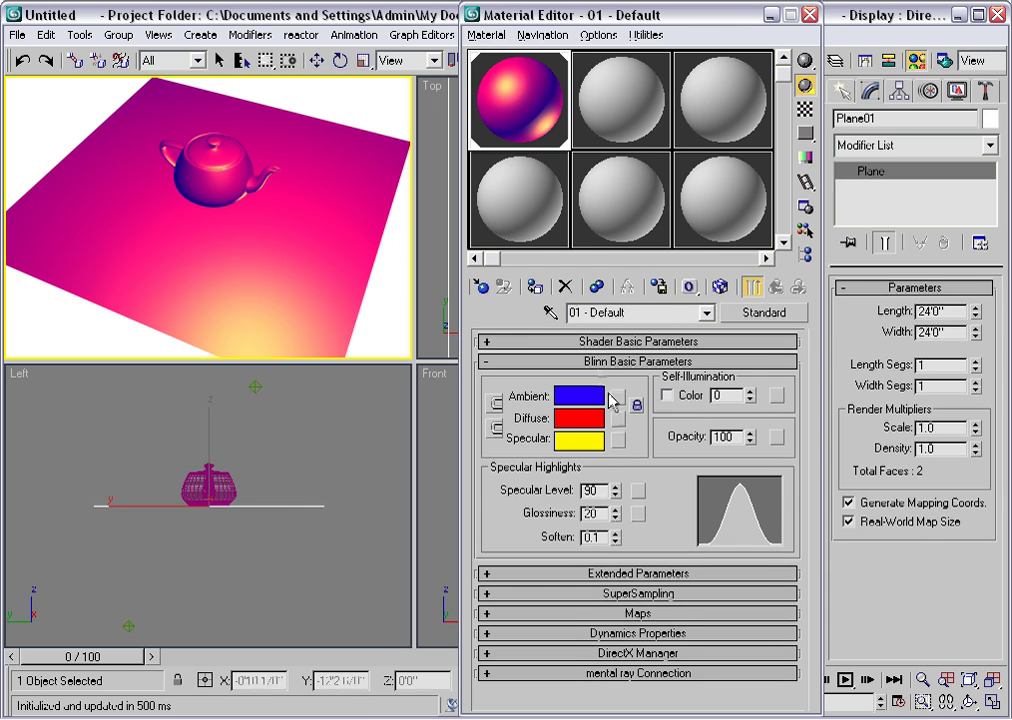
# Step: Try the Phong shader on the first material and switch it back to Blinn
pyautogui.click(603, 342)
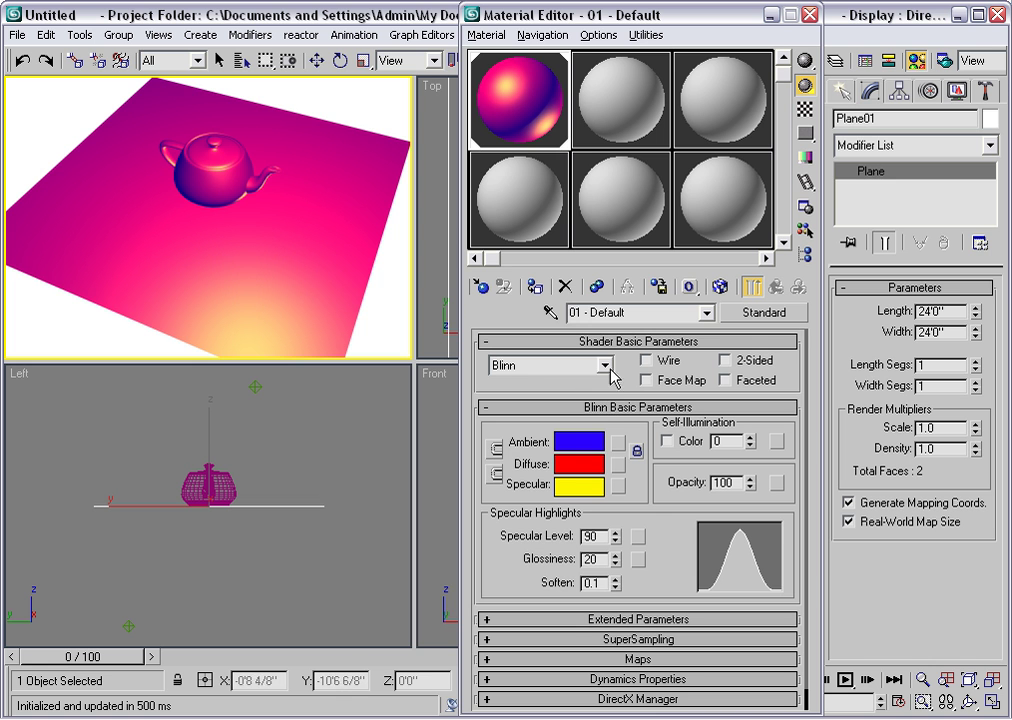
pyautogui.click(605, 366)
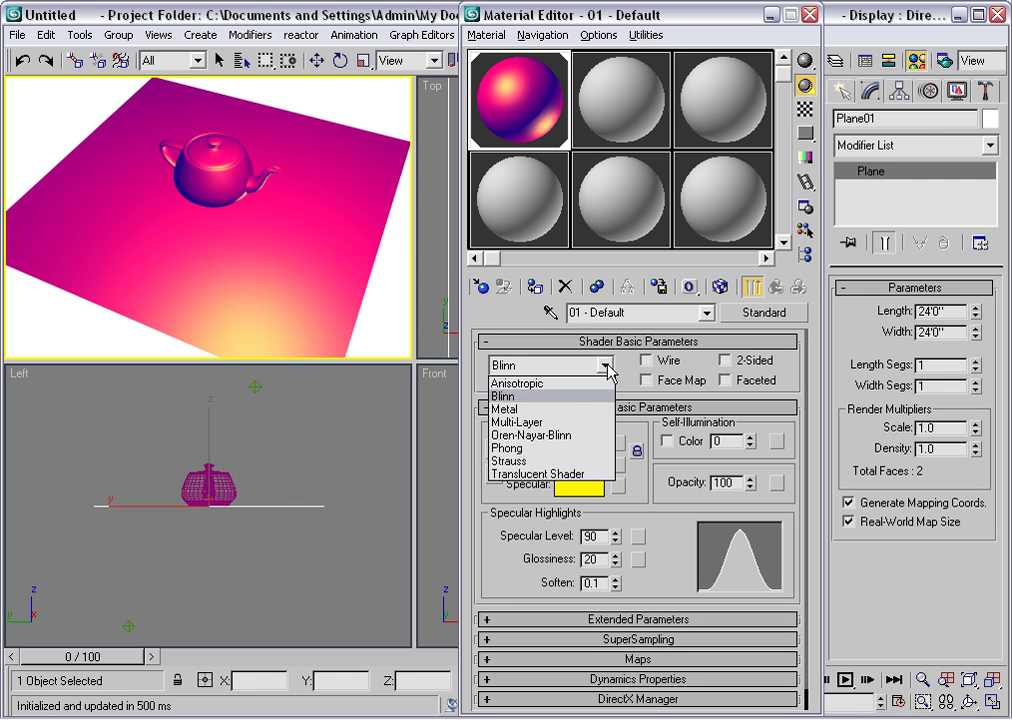
pyautogui.click(507, 448)
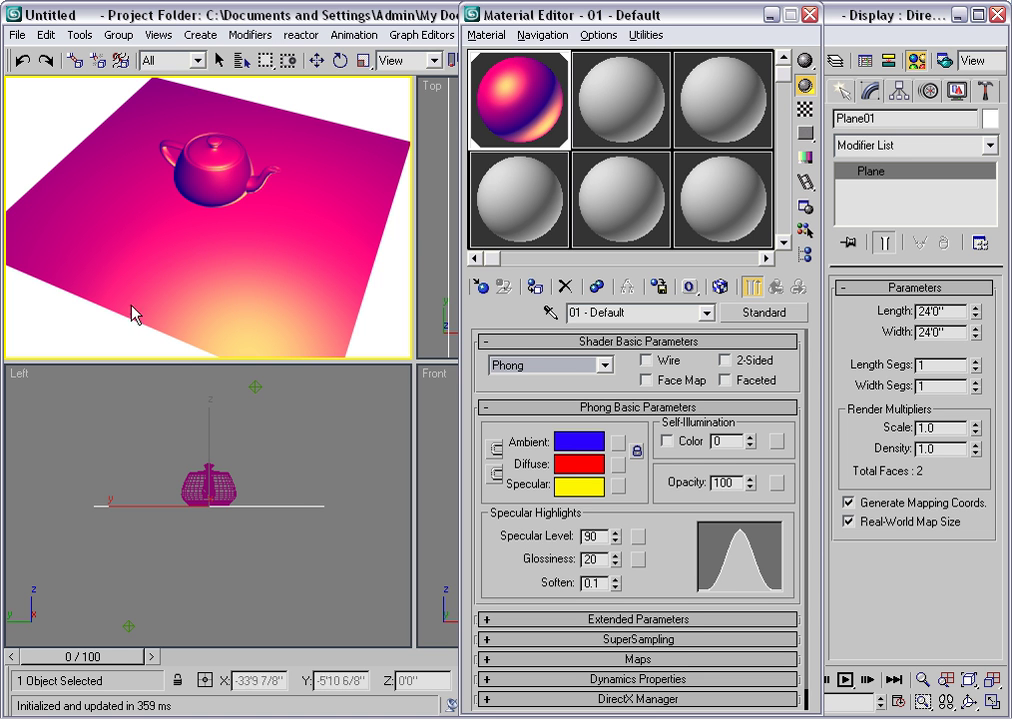
pyautogui.click(604, 365)
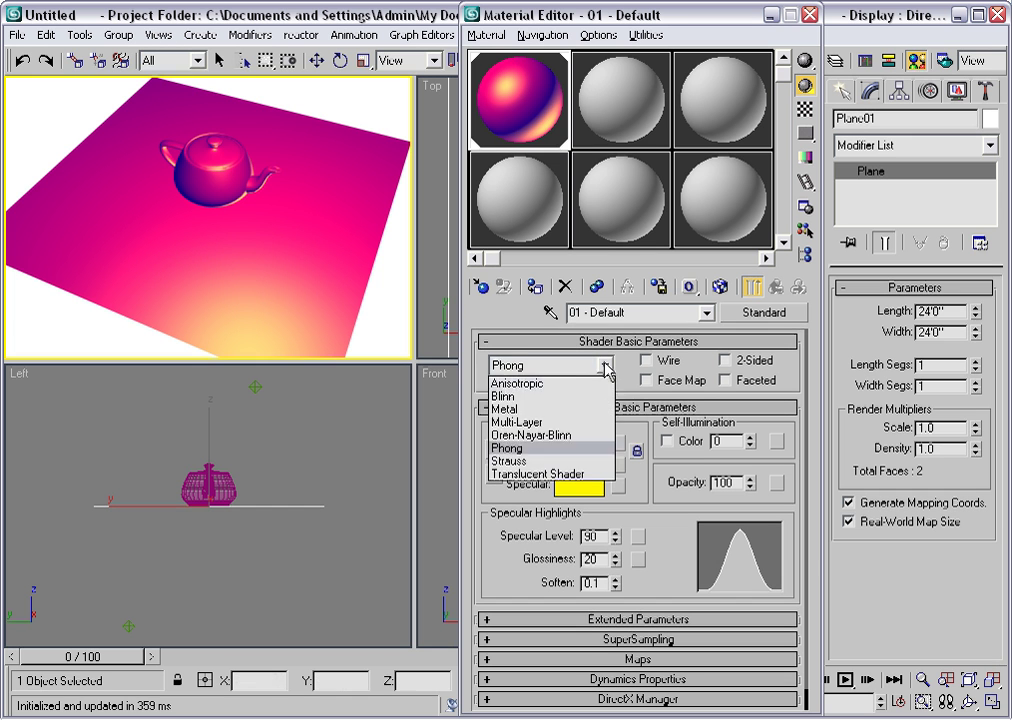
pyautogui.click(553, 397)
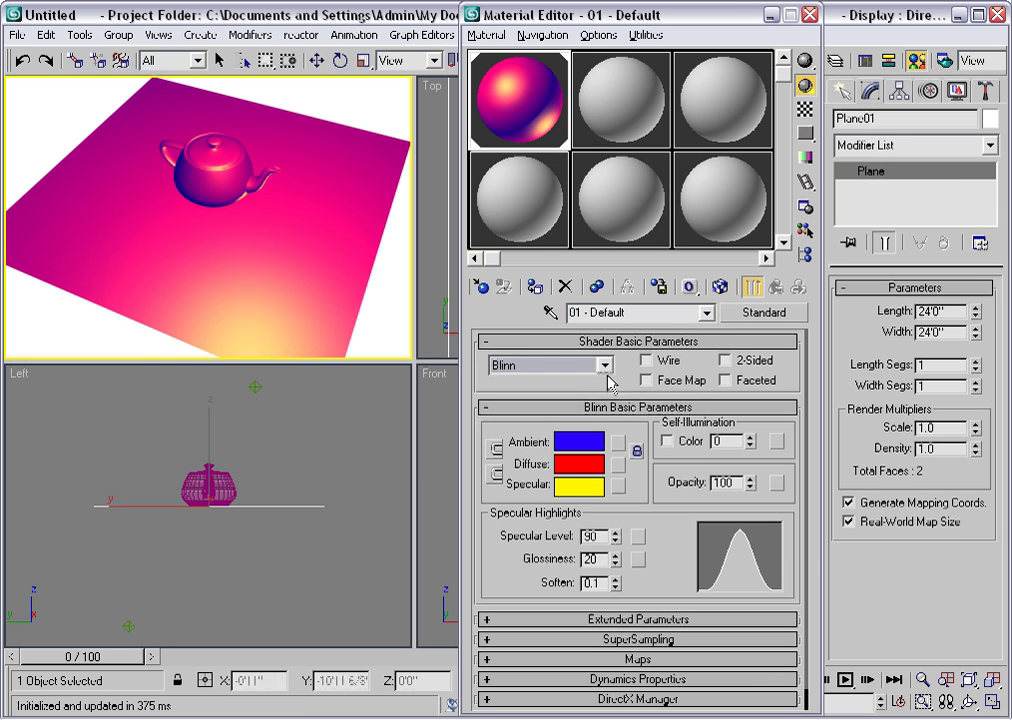
# Step: Switch the material to the Anisotropic shader and set its ambient color to blue (18, 0, 255)
pyautogui.click(604, 366)
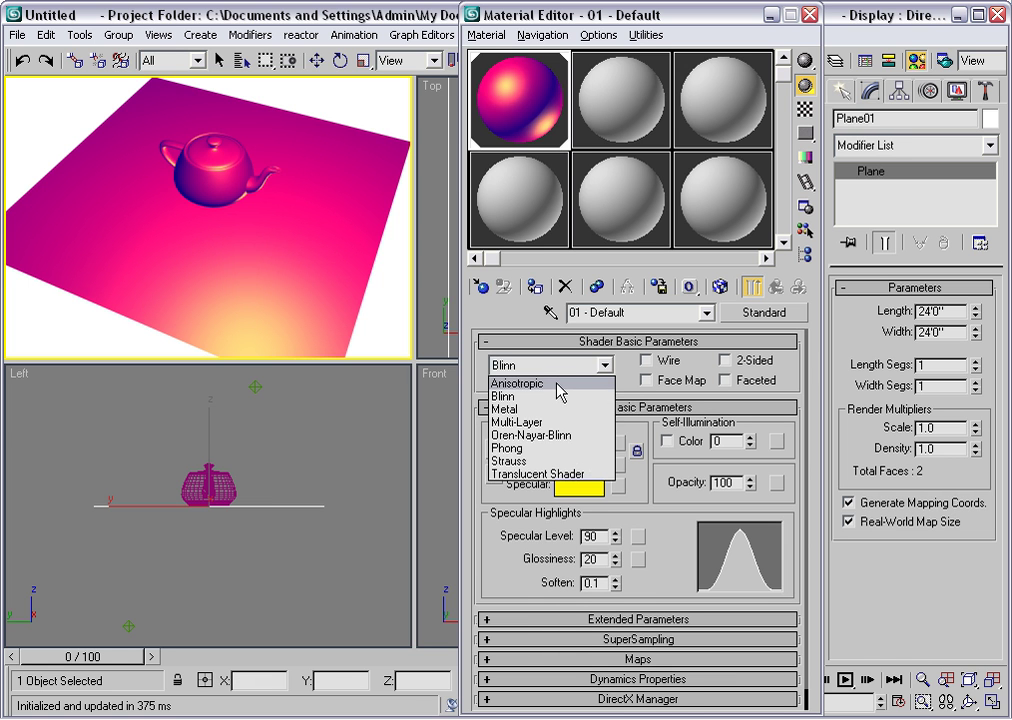
pyautogui.click(557, 384)
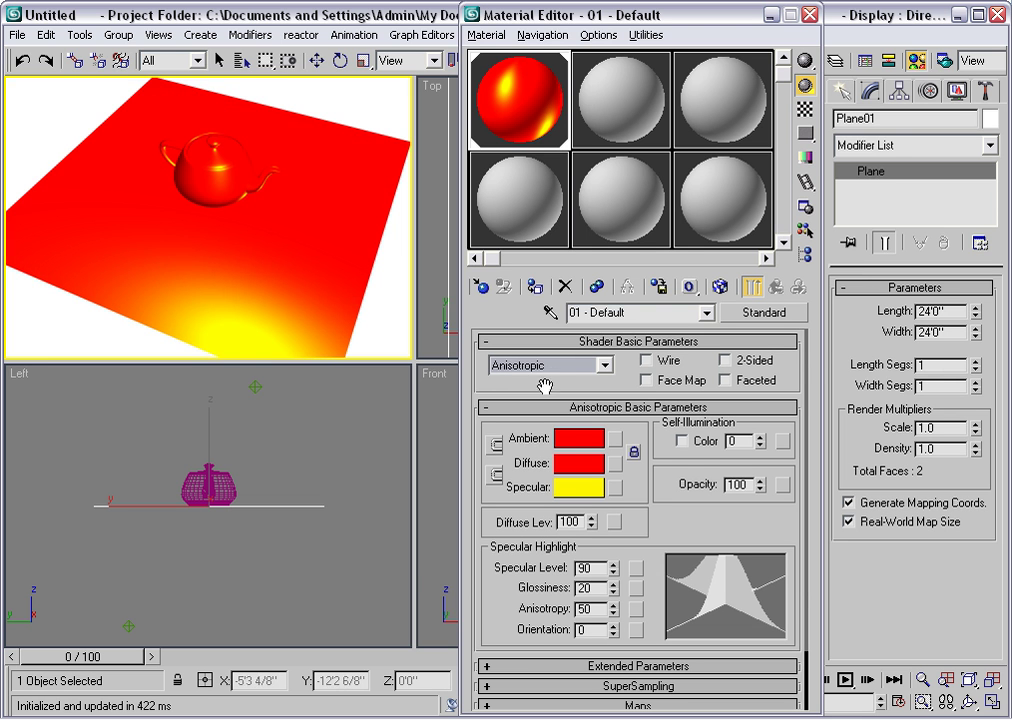
pyautogui.click(582, 447)
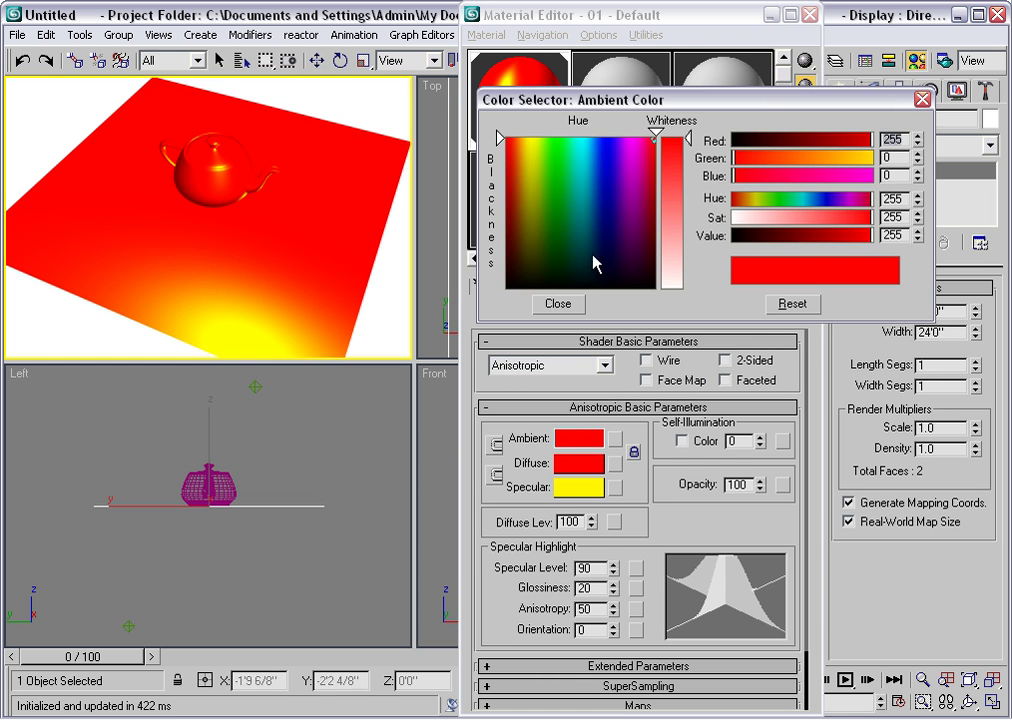
pyautogui.click(606, 138)
pyautogui.moveTo(606, 136); pyautogui.dragTo(608, 136)
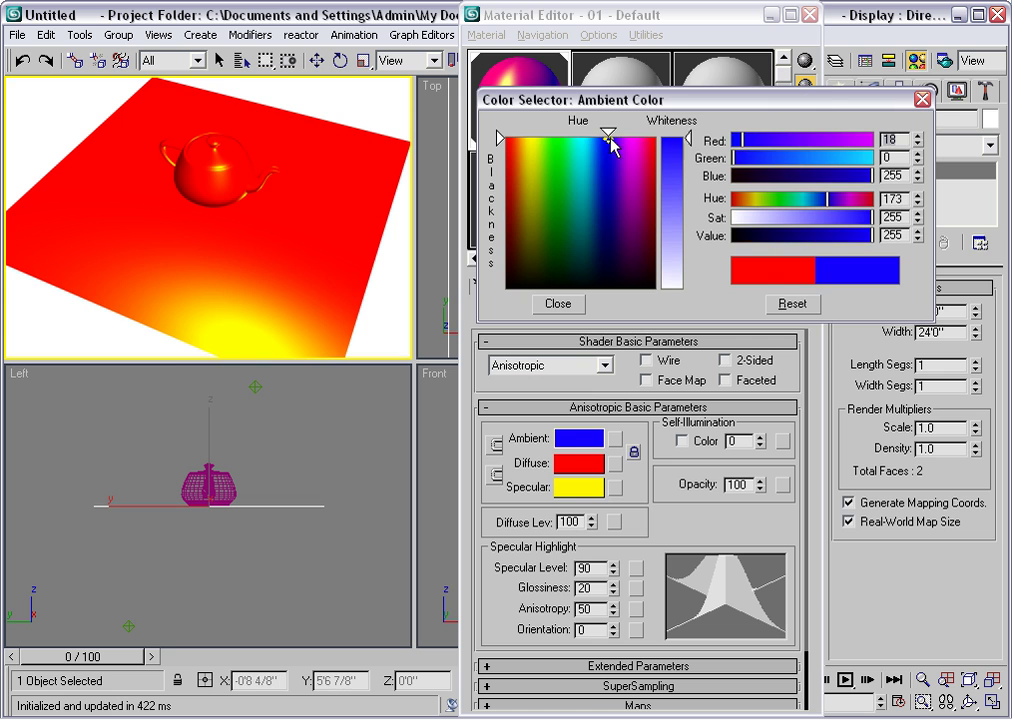
pyautogui.click(558, 305)
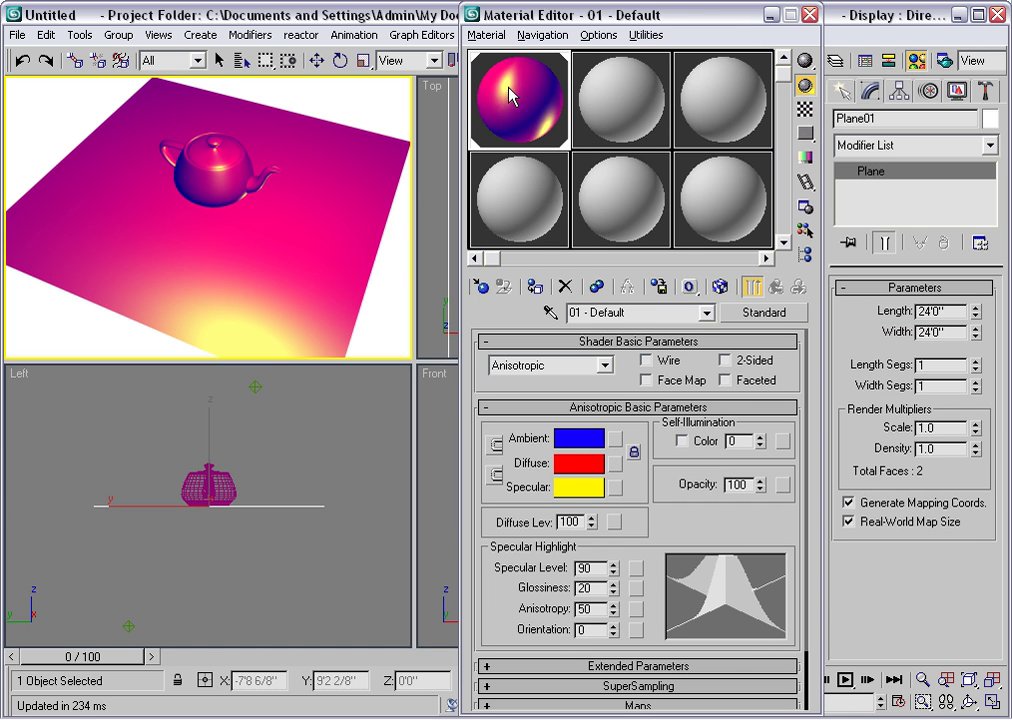
# Step: Try an anisotropy of 0, and set the specular highlight to anisotropy 61 and orientation 58
pyautogui.moveTo(511, 78); pyautogui.dragTo(500, 108)
pyautogui.moveTo(654, 585); pyautogui.dragTo(655, 581)
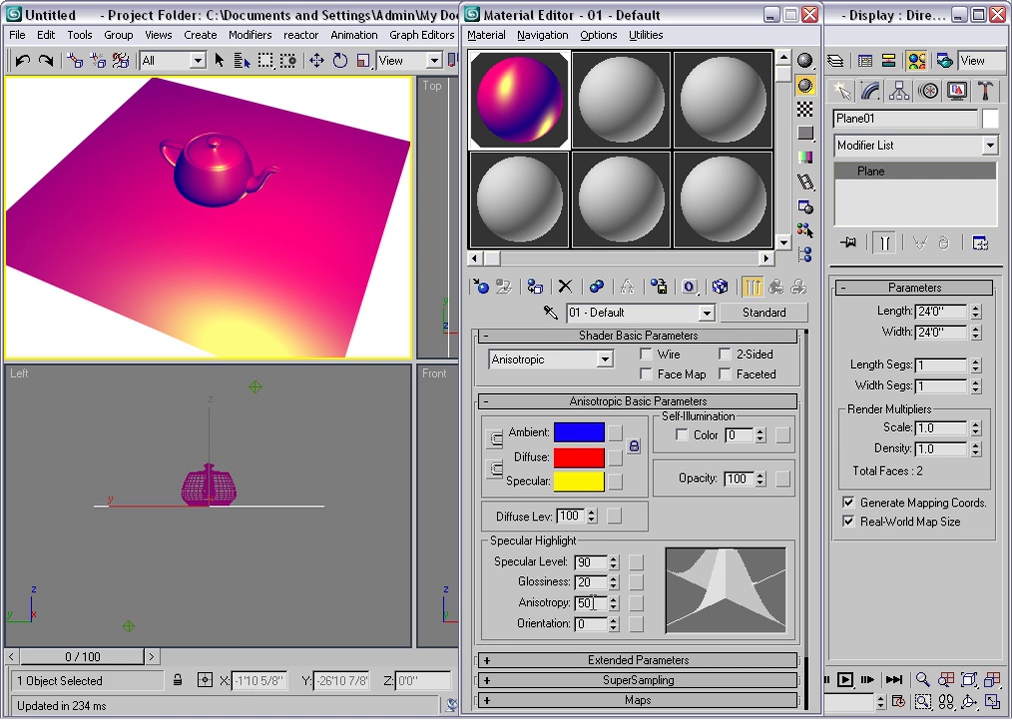
pyautogui.rightClick(614, 603)
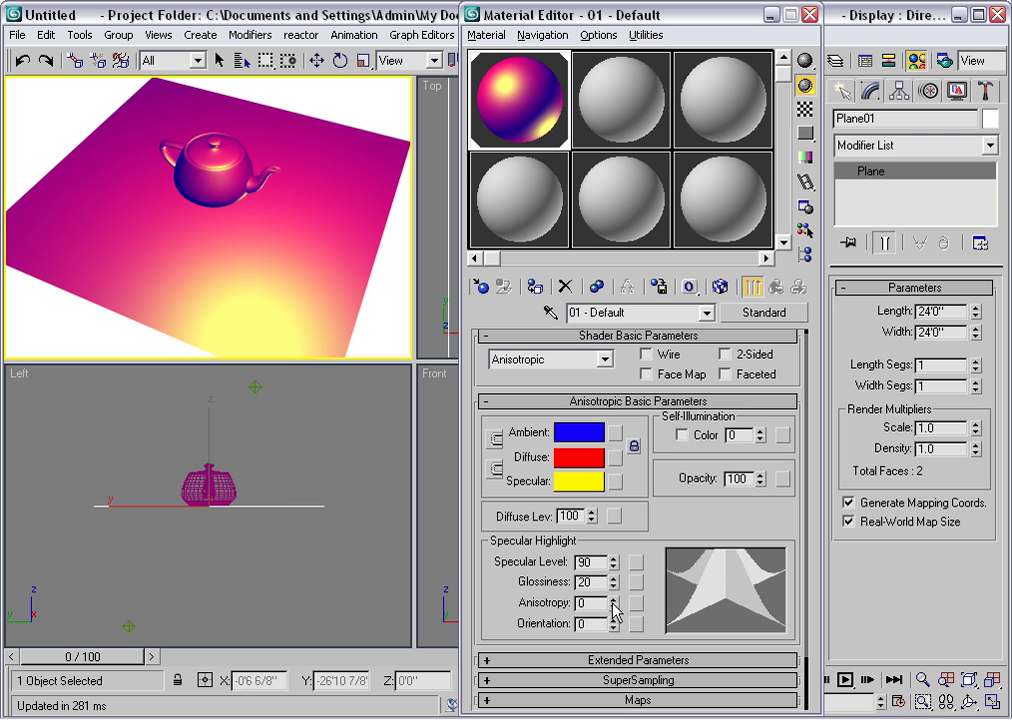
pyautogui.moveTo(614, 610); pyautogui.dragTo(611, 547)
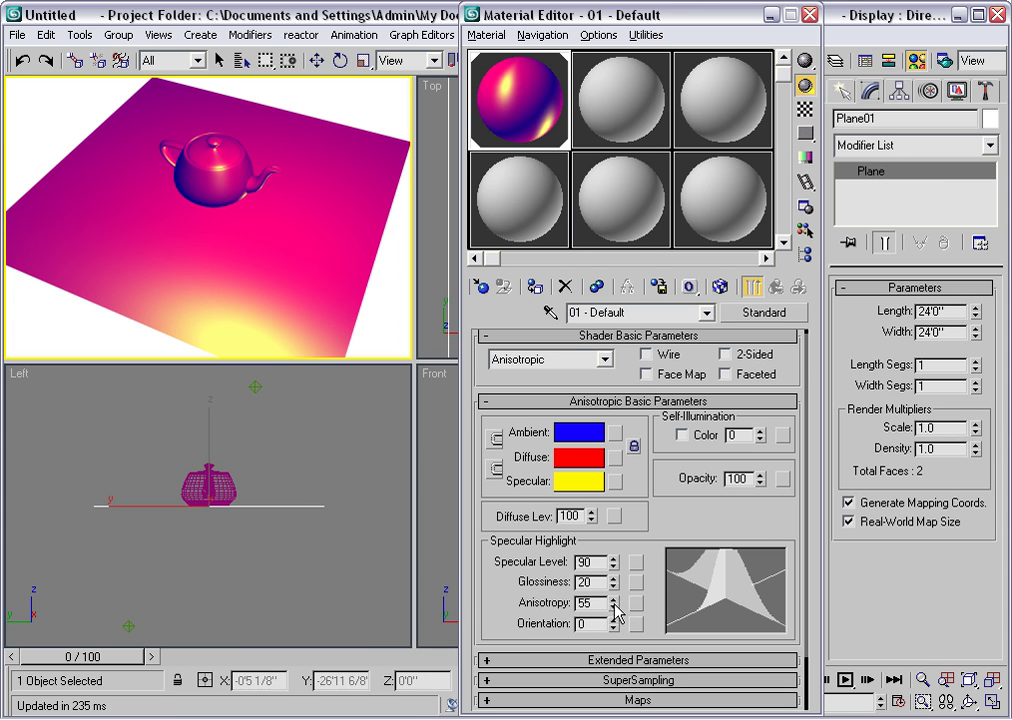
pyautogui.moveTo(612, 603); pyautogui.dragTo(614, 601)
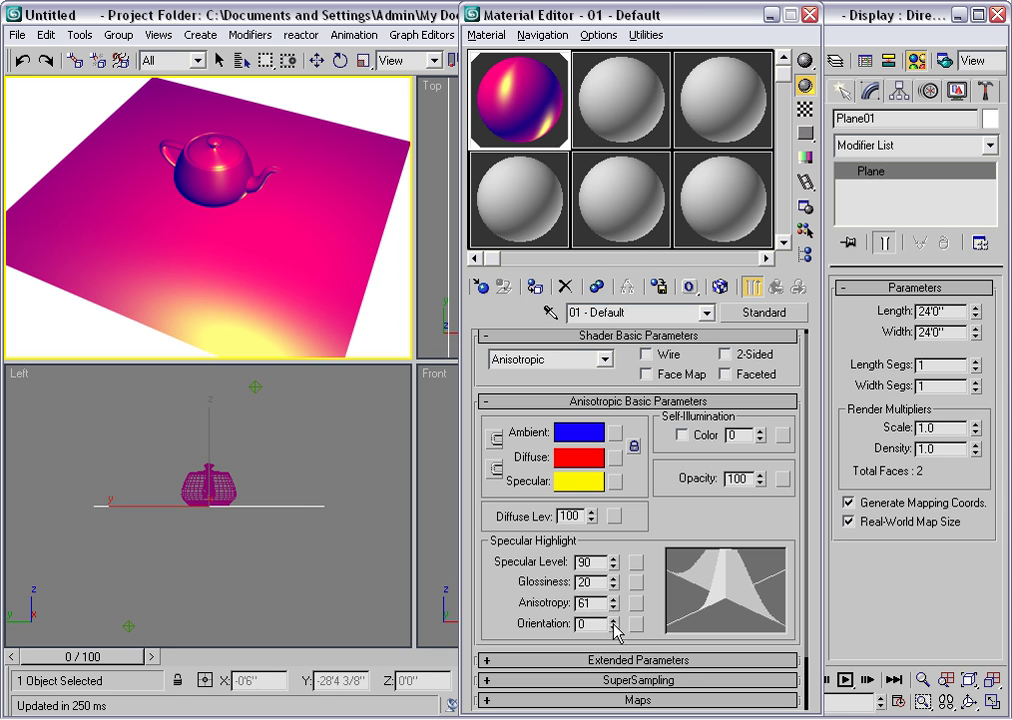
pyautogui.click(613, 619)
pyautogui.moveTo(613, 620); pyautogui.dragTo(613, 621)
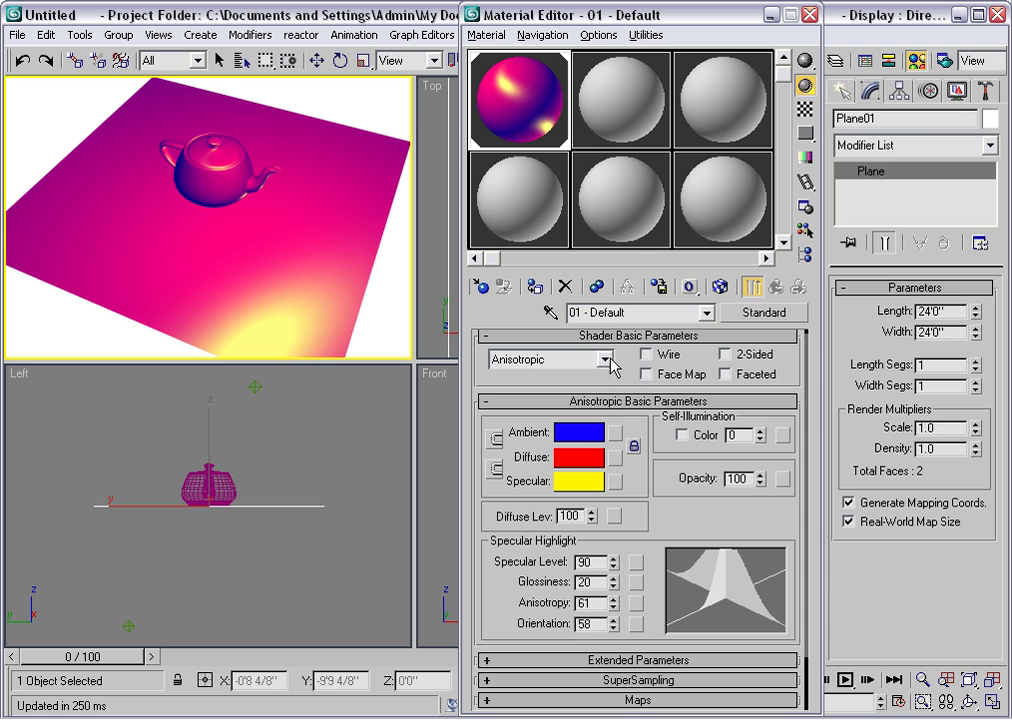
# Step: Switch the material to the Multi-Layer shader and set its ambient color to blue (42, 0, 255)
pyautogui.click(605, 359)
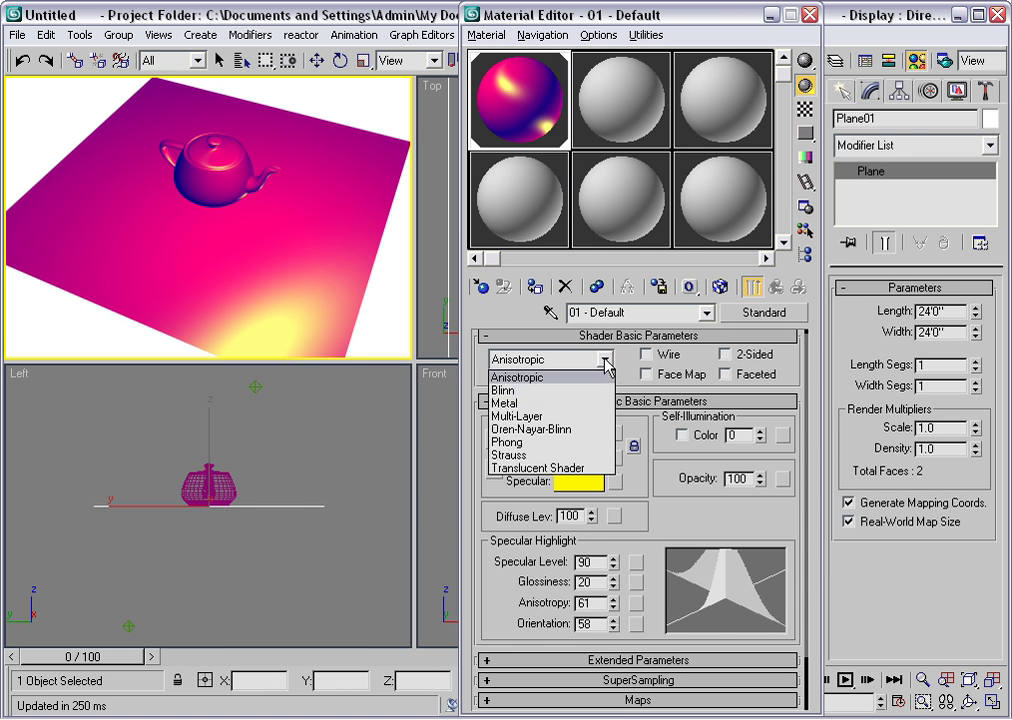
pyautogui.click(547, 424)
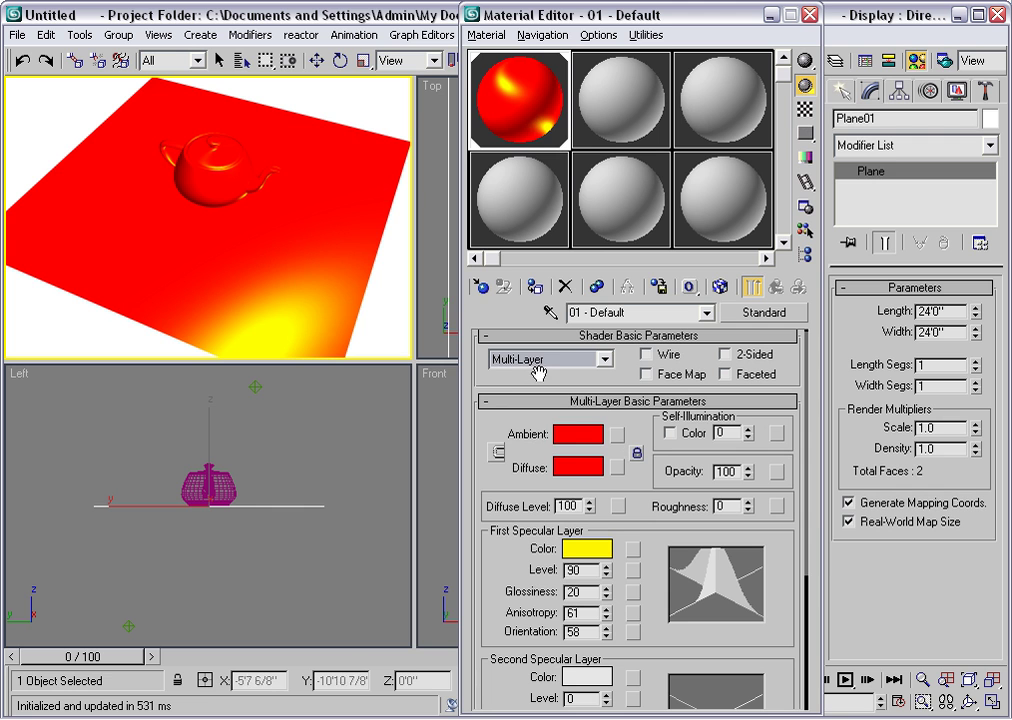
pyautogui.click(577, 447)
pyautogui.moveTo(614, 221); pyautogui.dragTo(608, 137)
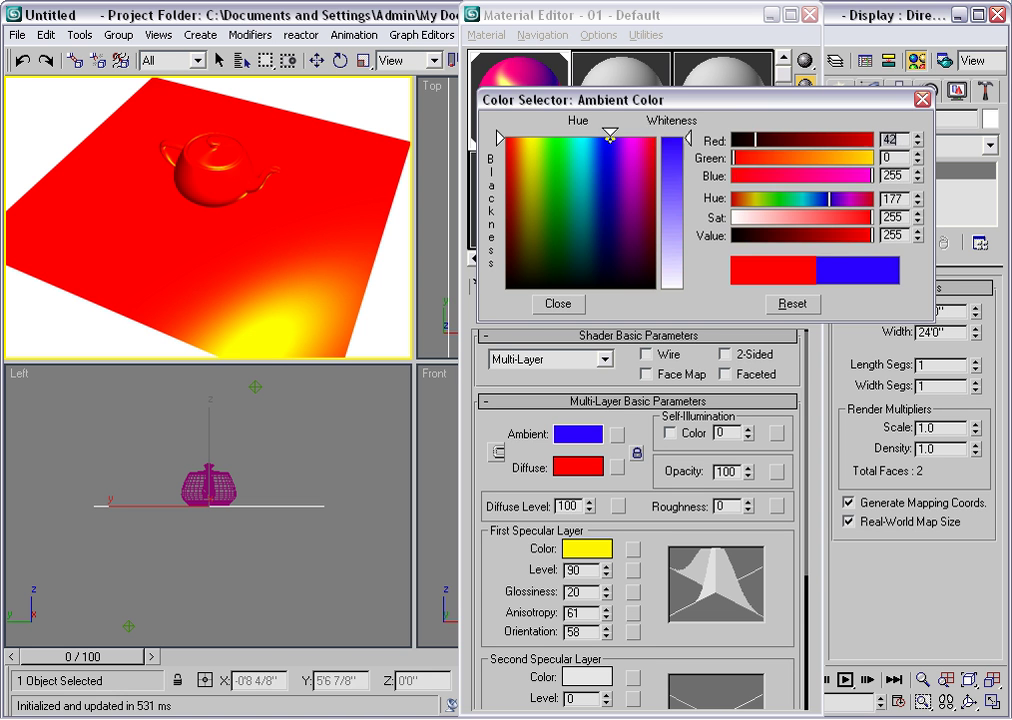
pyautogui.click(558, 305)
# Step: Configure the second specular layer with a cyan color (0, 234, 255), level 70 and anisotropy 39
pyautogui.moveTo(644, 530); pyautogui.dragTo(645, 474)
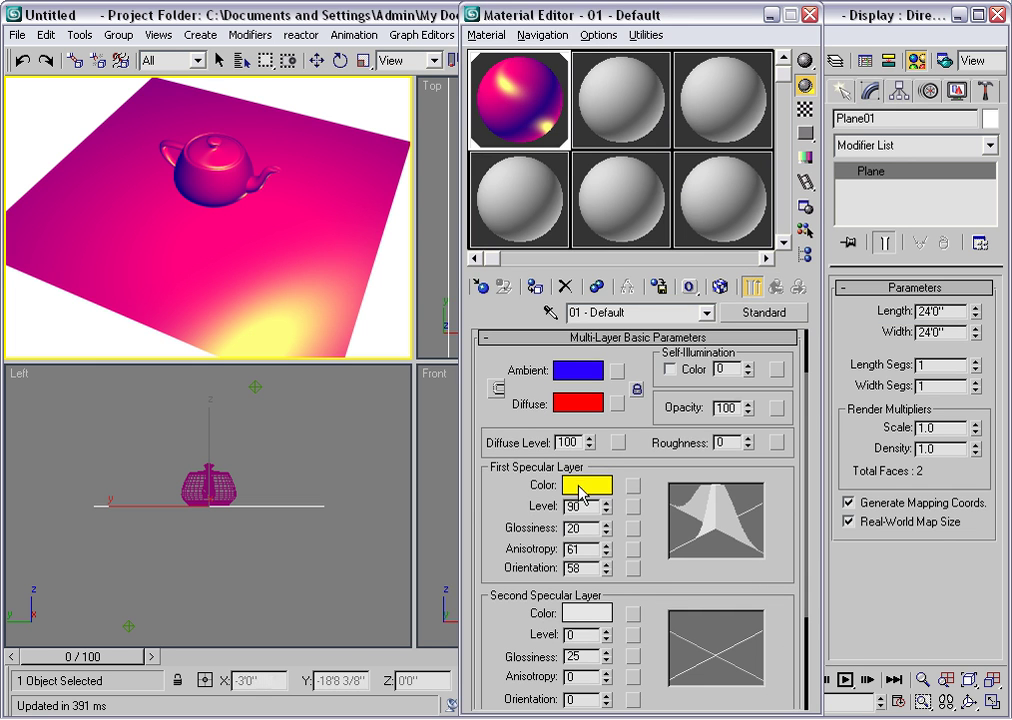
pyautogui.click(585, 616)
pyautogui.click(589, 167)
pyautogui.moveTo(589, 167); pyautogui.dragTo(583, 136)
pyautogui.moveTo(665, 158); pyautogui.dragTo(665, 138)
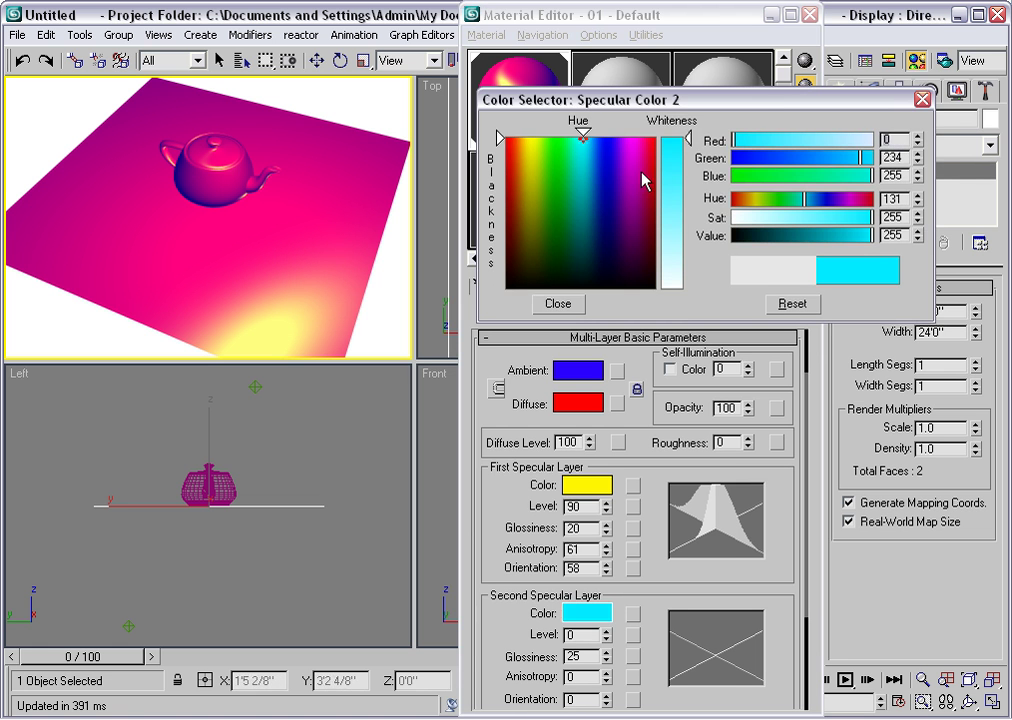
pyautogui.click(545, 304)
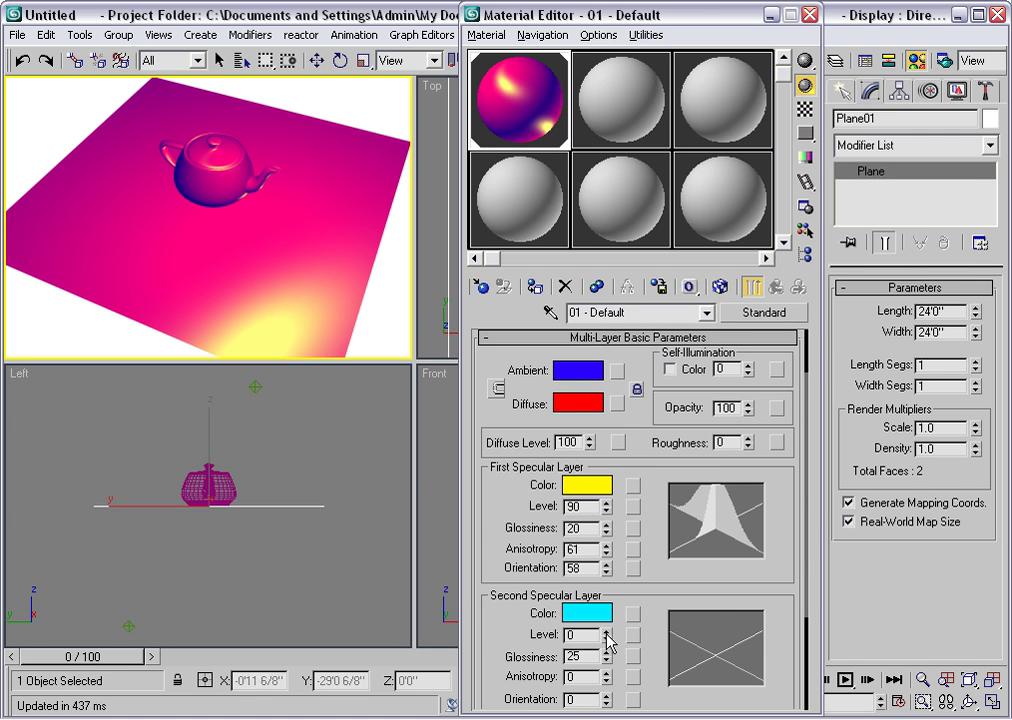
pyautogui.moveTo(608, 637); pyautogui.dragTo(608, 570)
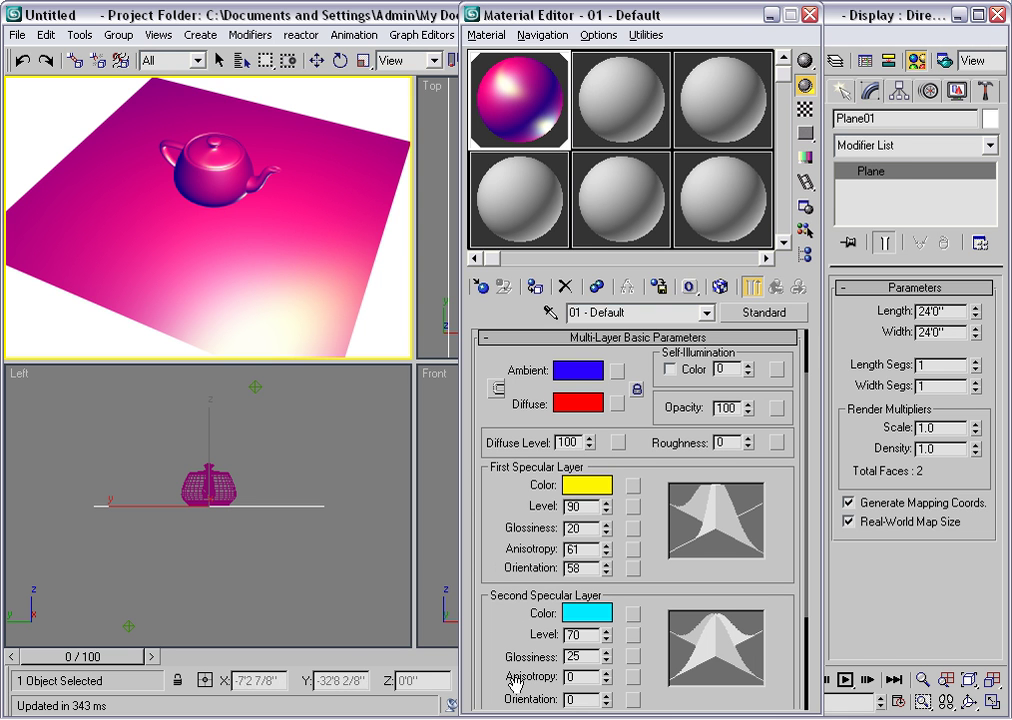
pyautogui.moveTo(607, 684); pyautogui.dragTo(609, 677)
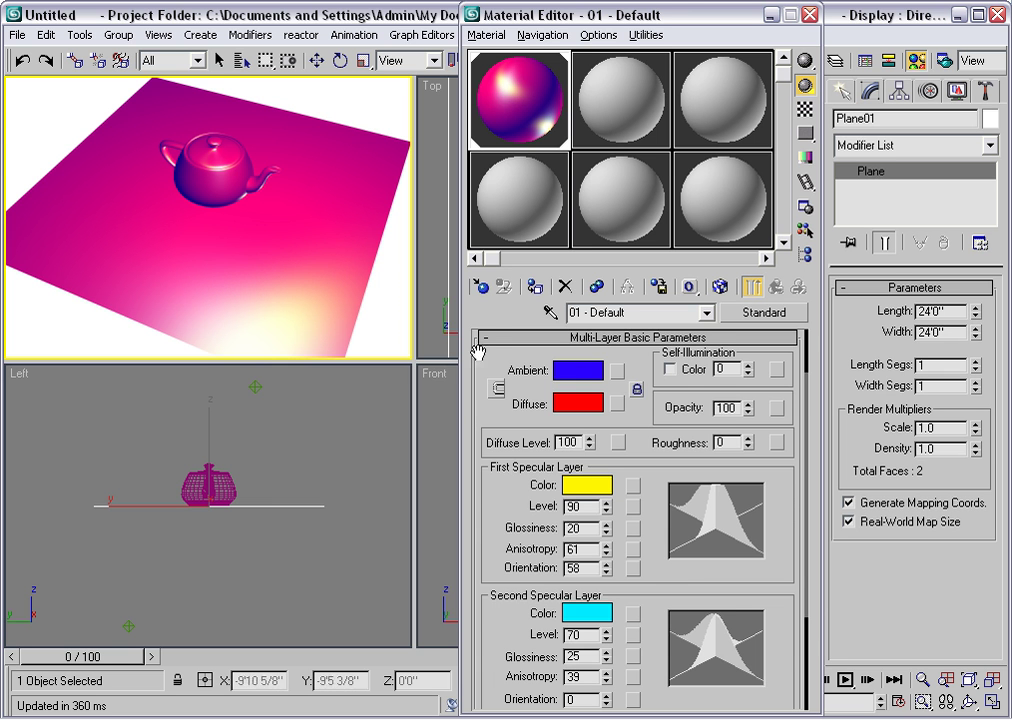
# Step: Switch the material to the Metal shader and set its specular level to 106
pyautogui.moveTo(481, 355); pyautogui.dragTo(595, 373)
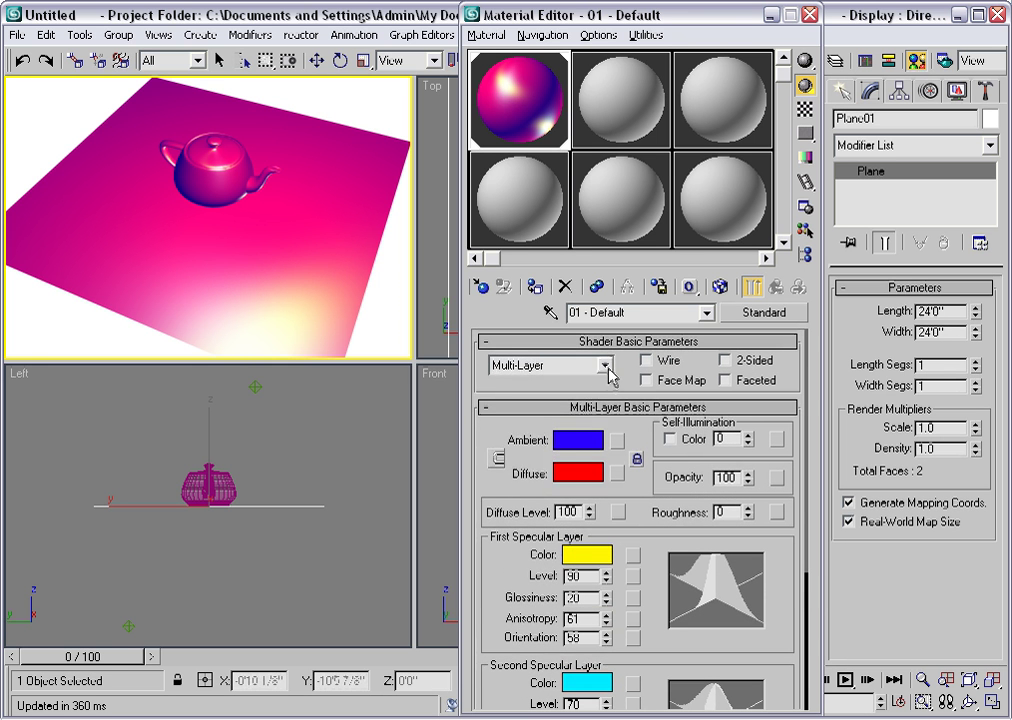
pyautogui.click(606, 366)
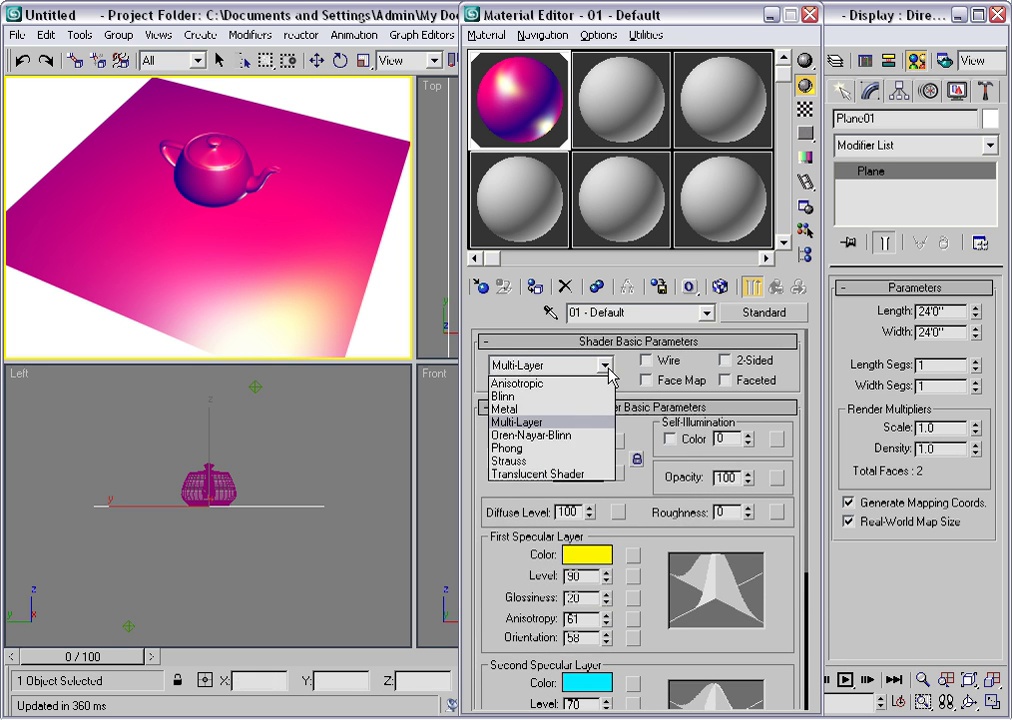
pyautogui.click(528, 410)
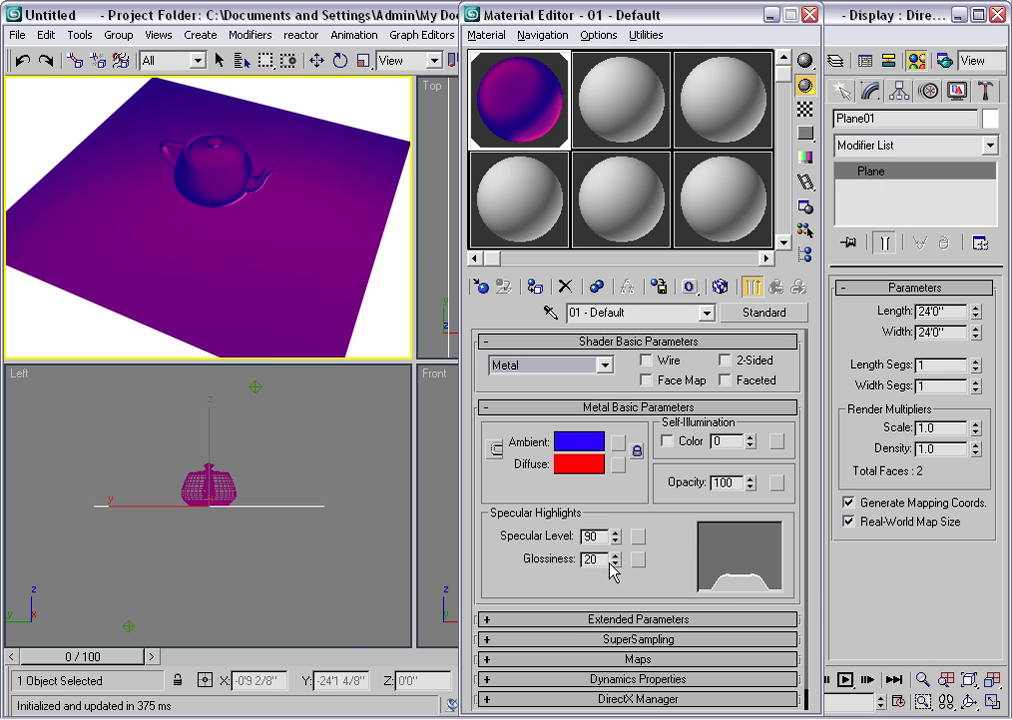
pyautogui.moveTo(616, 540); pyautogui.dragTo(612, 520)
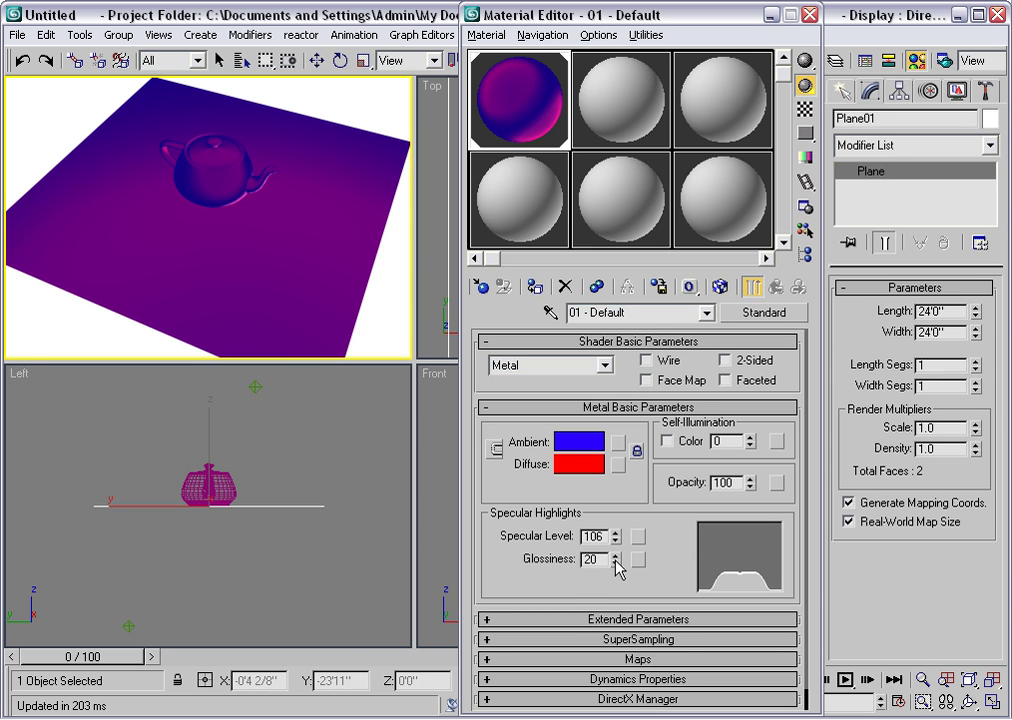
# Step: Try glossiness values of 2 and 57 for the Metal highlight, and settle on 47
pyautogui.moveTo(615, 562); pyautogui.dragTo(612, 574)
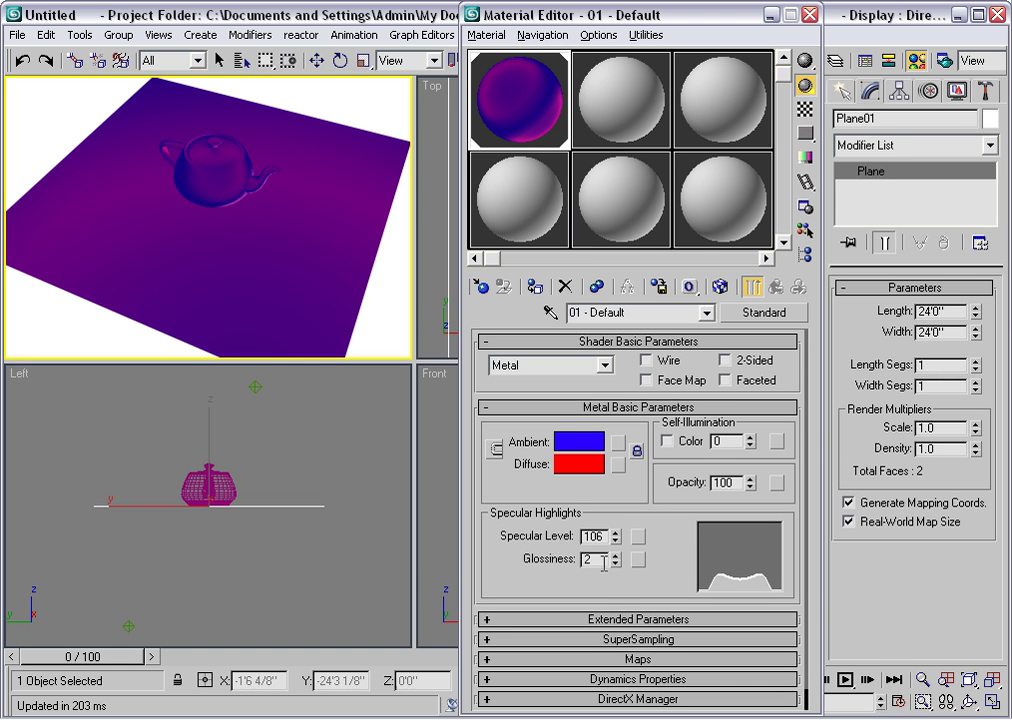
pyautogui.doubleClick(587, 561)
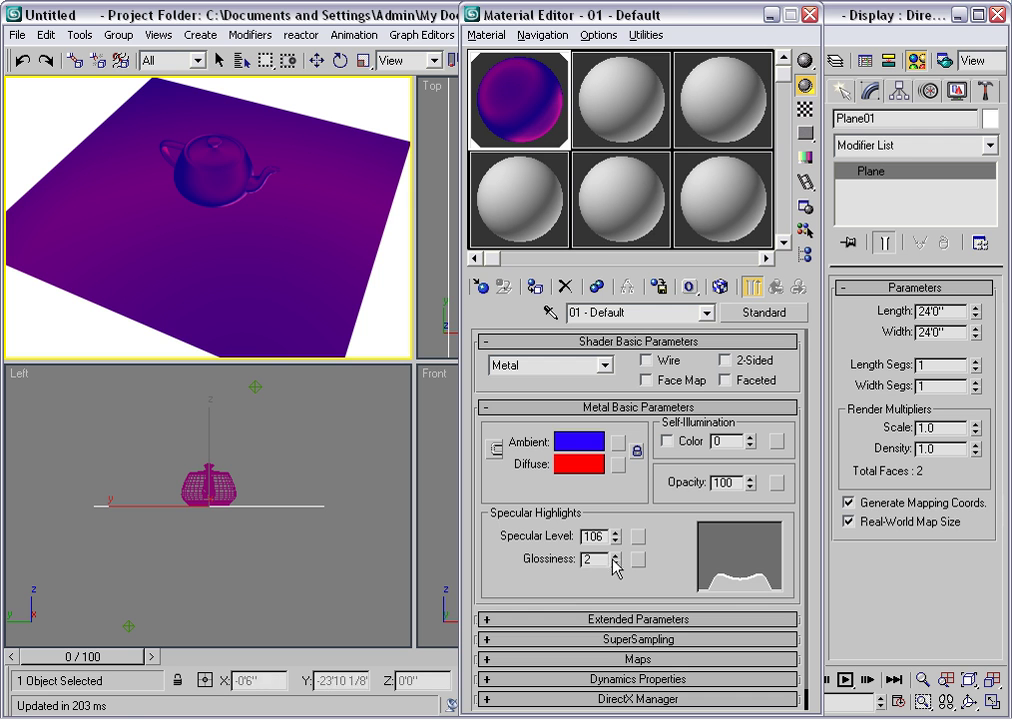
pyautogui.write('55')
pyautogui.press('Return')
pyautogui.doubleClick(616, 555)
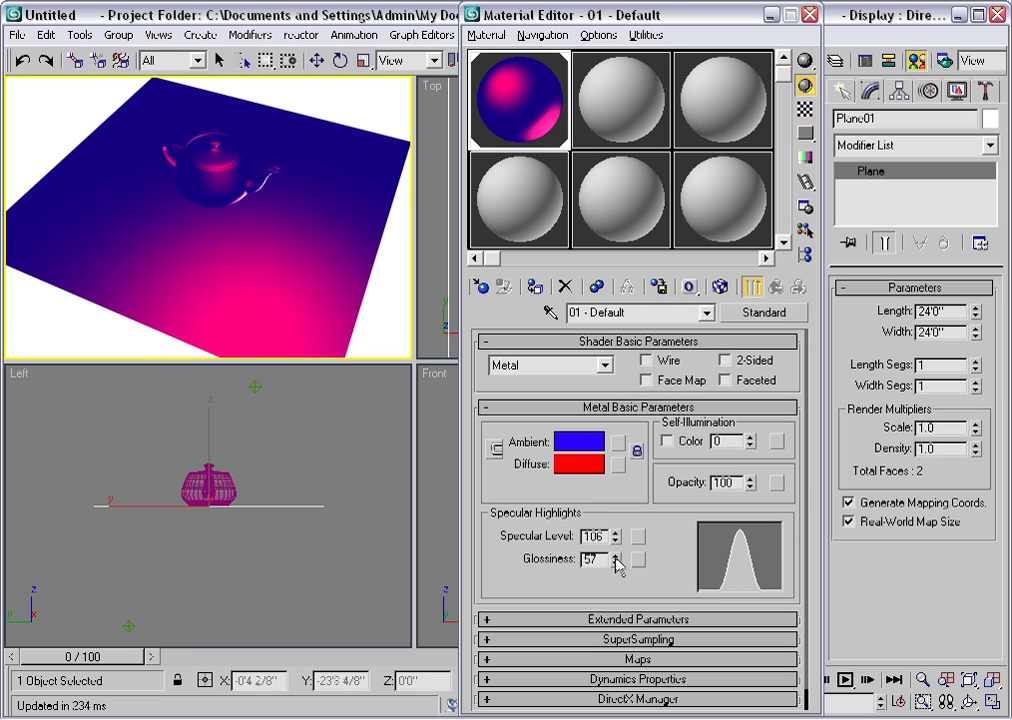
pyautogui.moveTo(616, 563); pyautogui.dragTo(618, 565)
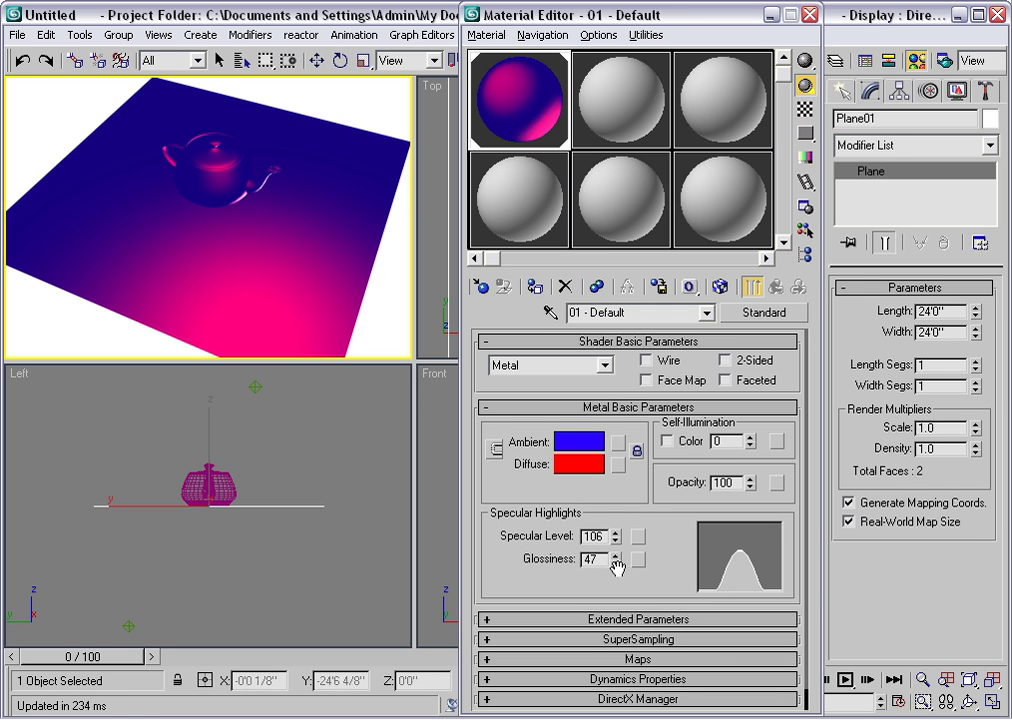
# Step: Switch the material to the Strauss shader and set glossiness to 66 and metalness to 56
pyautogui.click(605, 365)
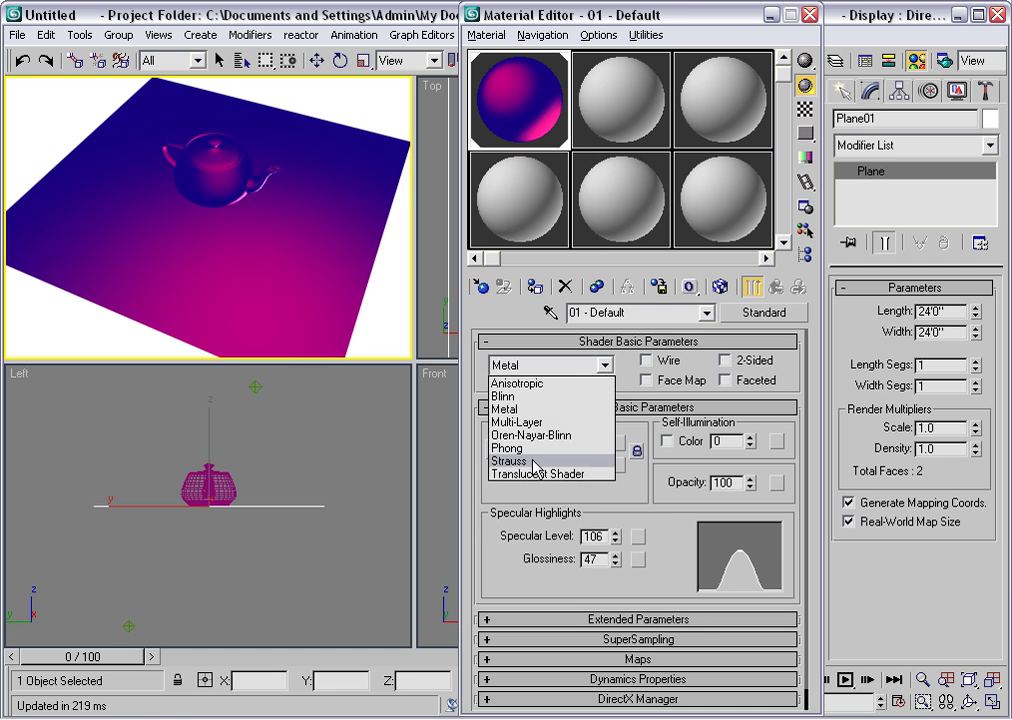
pyautogui.click(535, 462)
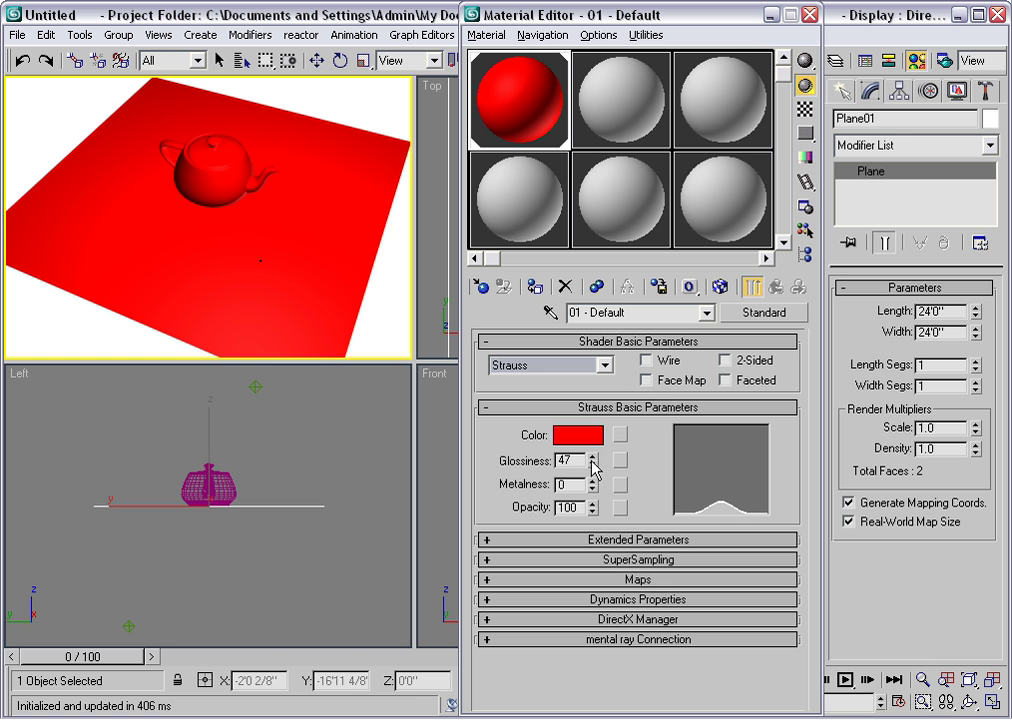
pyautogui.moveTo(595, 465)
pyautogui.mouseDown()
pyautogui.moveTo(593, 432)
pyautogui.moveTo(593, 444)
pyautogui.mouseUp()
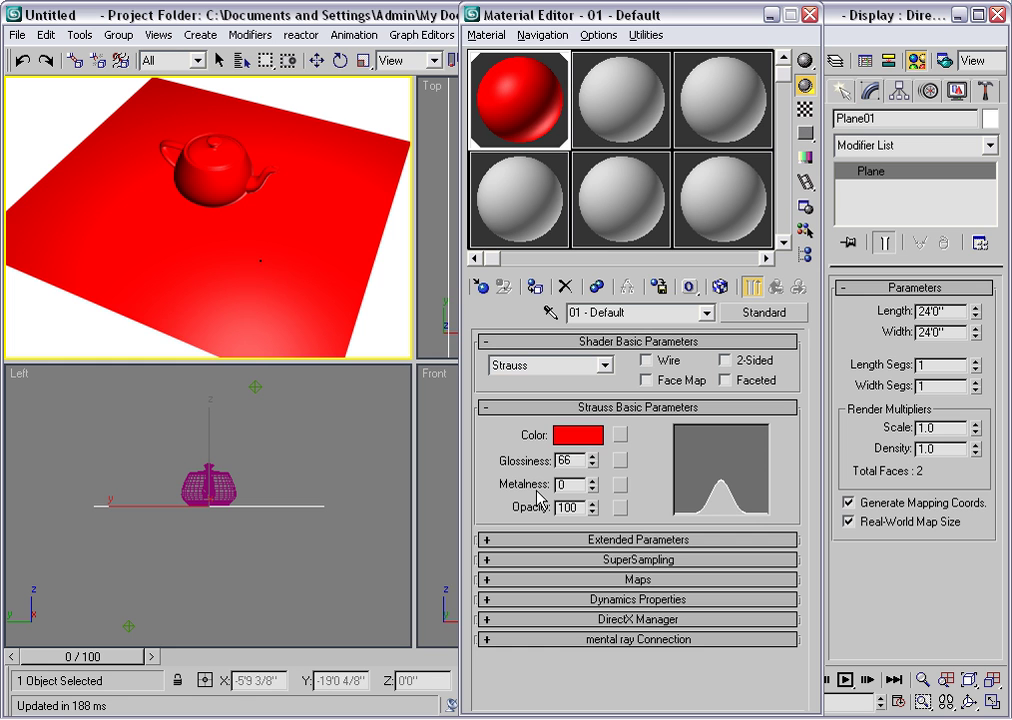
pyautogui.moveTo(593, 490)
pyautogui.mouseDown()
pyautogui.moveTo(591, 468)
pyautogui.moveTo(594, 489)
pyautogui.mouseUp()
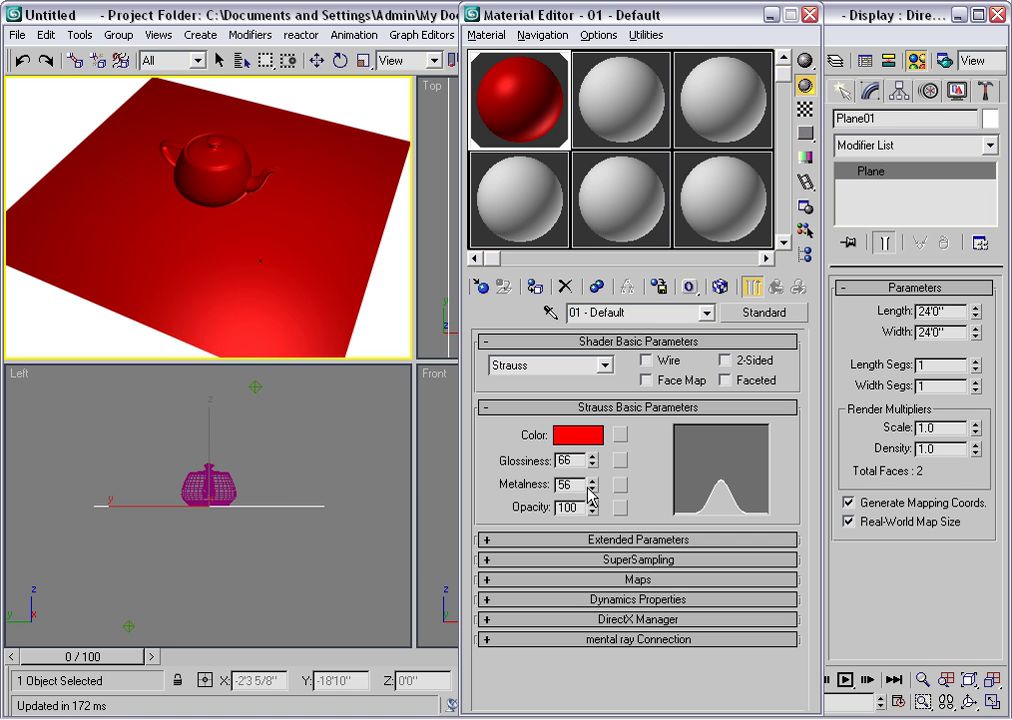
# Step: Set the Strauss metalness to 67, and switch the material to the Oren-Nayar-Blinn shader
pyautogui.moveTo(594, 490); pyautogui.dragTo(596, 489)
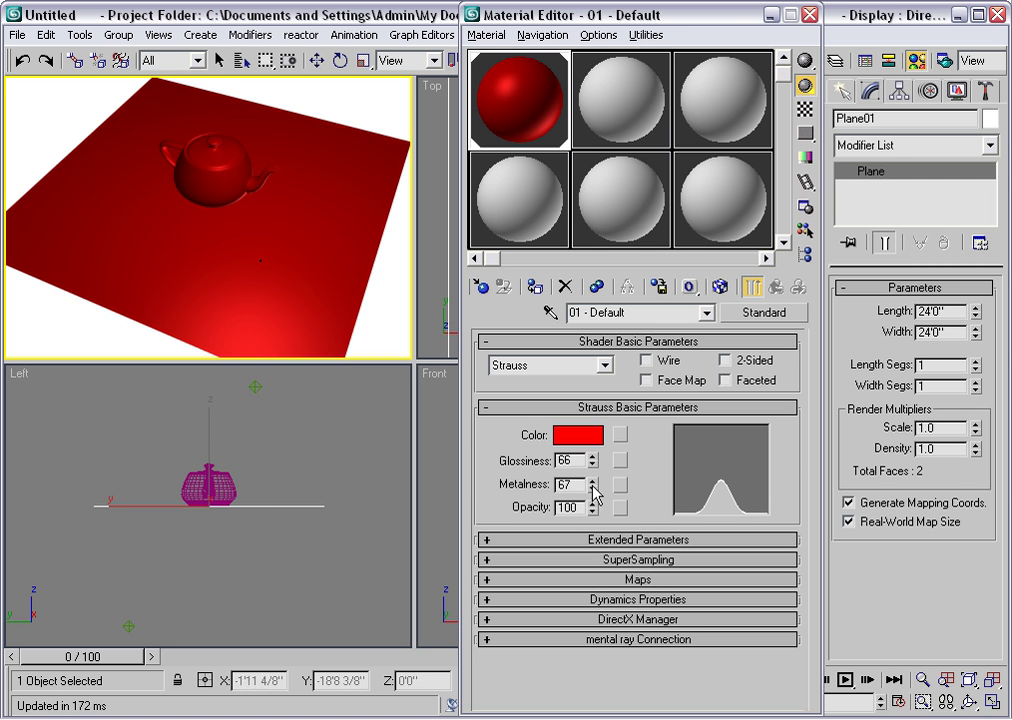
pyautogui.click(605, 366)
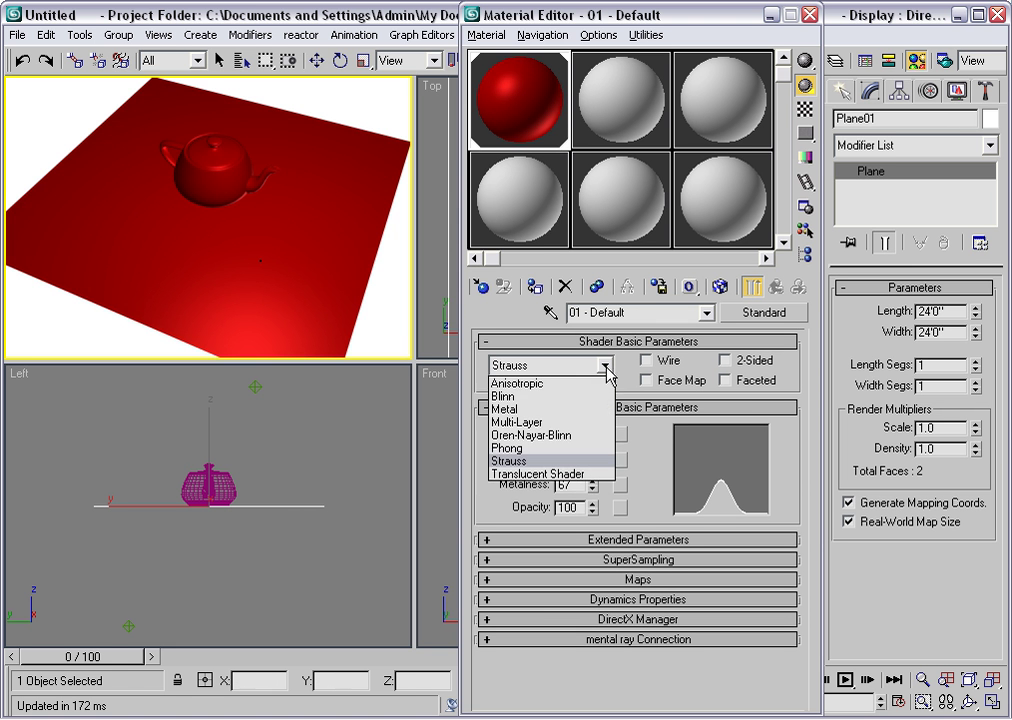
pyautogui.click(581, 441)
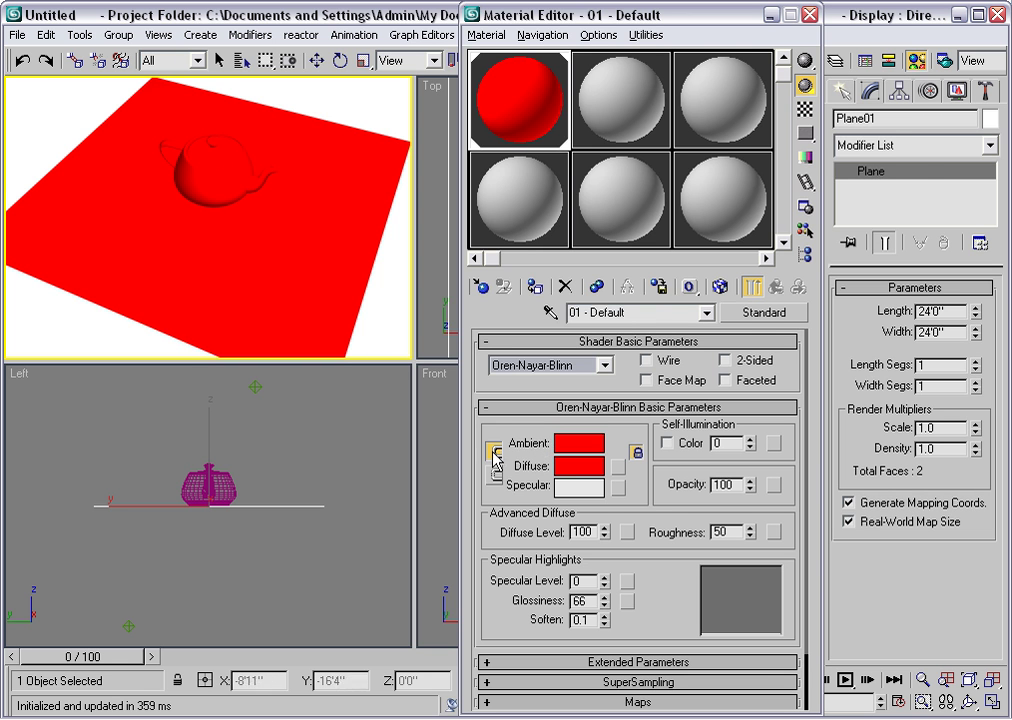
# Step: Unlock the ambient color from diffuse, and set ambient to blue (18, 0, 255) and specular to yellow (252, 255, 0)
pyautogui.click(494, 452)
pyautogui.click(584, 452)
pyautogui.click(607, 138)
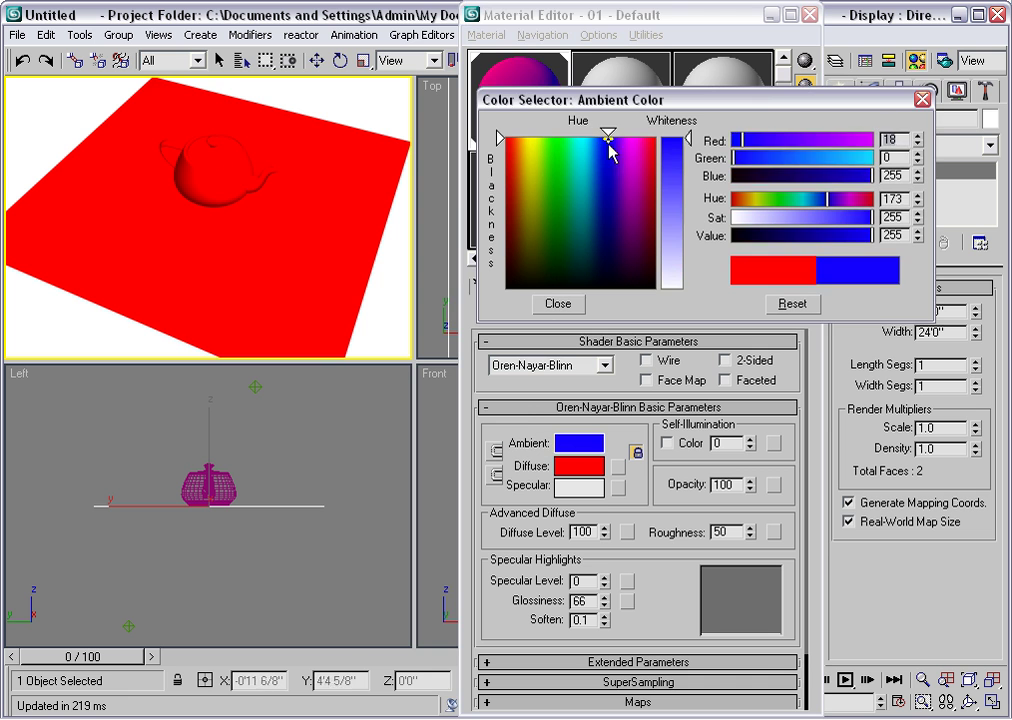
pyautogui.click(572, 487)
pyautogui.moveTo(558, 250); pyautogui.dragTo(531, 134)
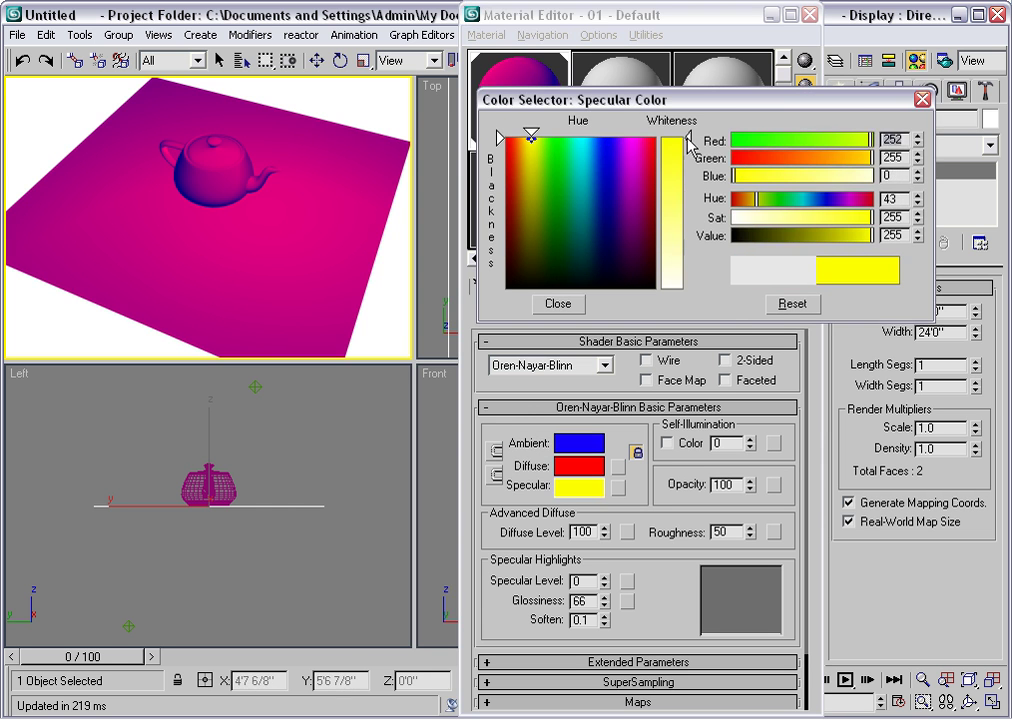
pyautogui.click(566, 305)
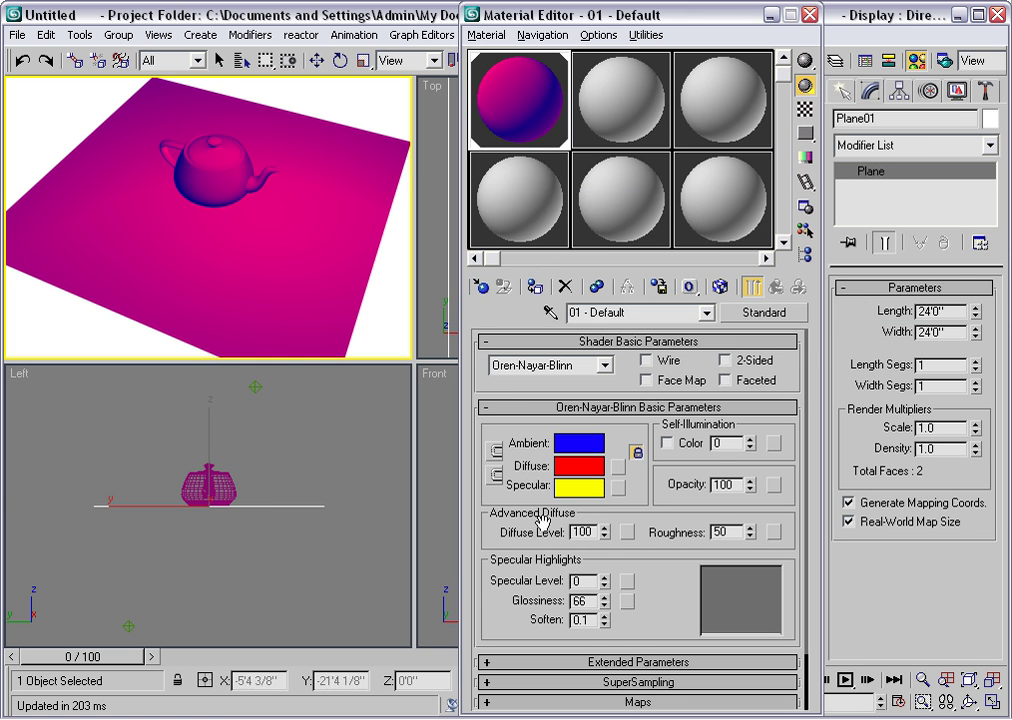
# Step: Set the Oren-Nayar-Blinn specular level to 46, glossiness to 32 and roughness to 82
pyautogui.moveTo(605, 585); pyautogui.dragTo(603, 619)
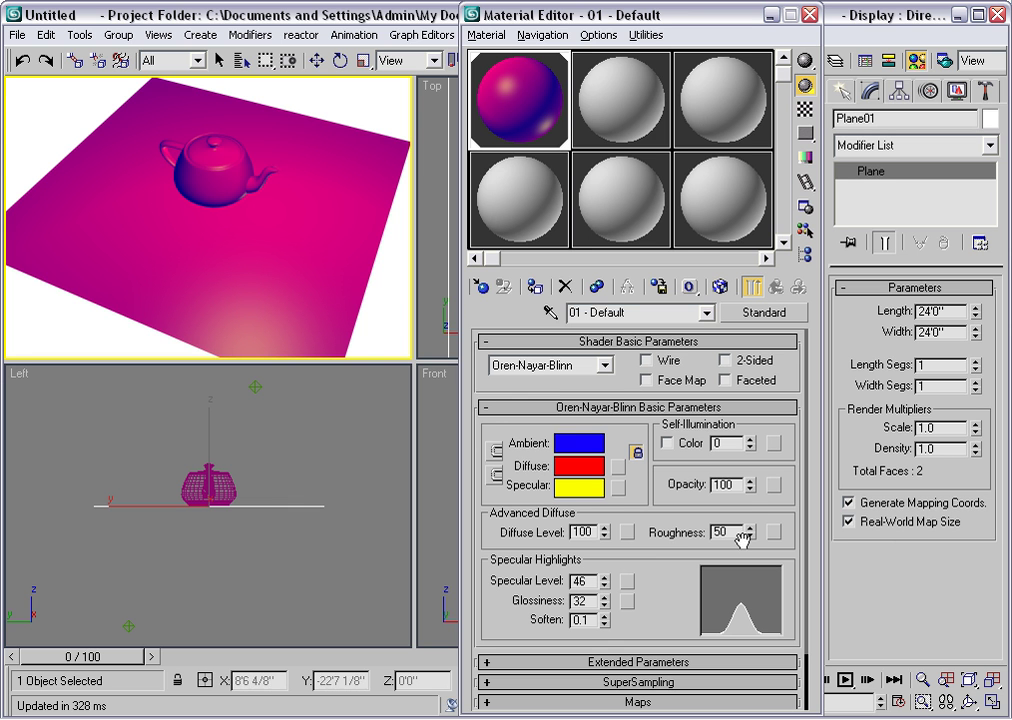
pyautogui.moveTo(744, 528); pyautogui.dragTo(749, 530)
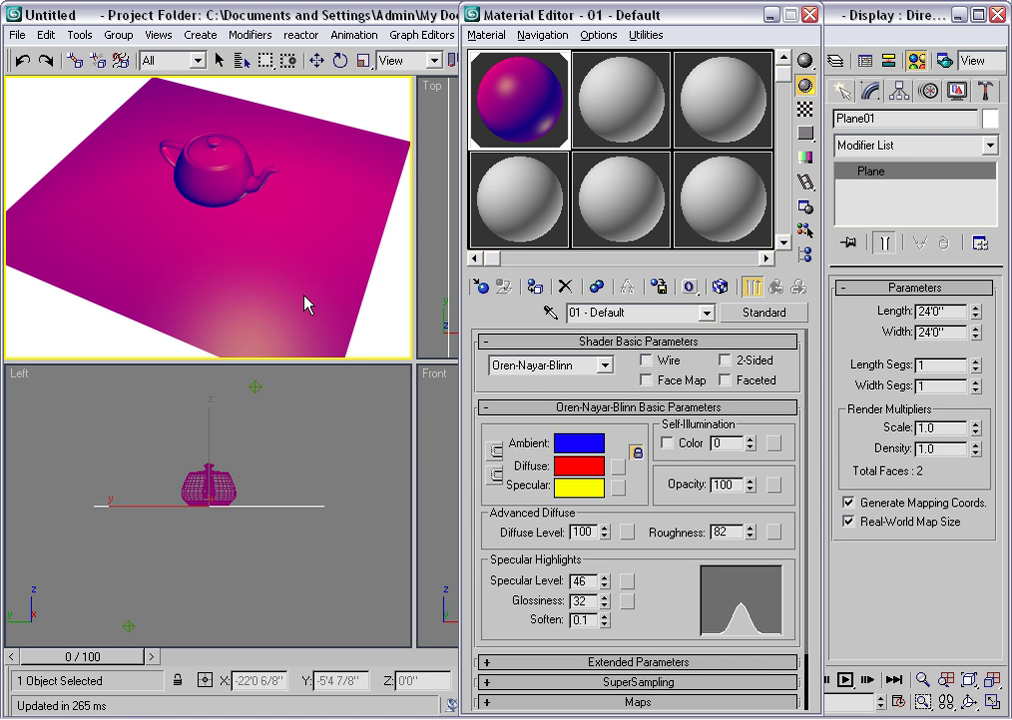
# Step: Switch the material to the Translucent Shader and set its ambient color to blue
pyautogui.click(605, 366)
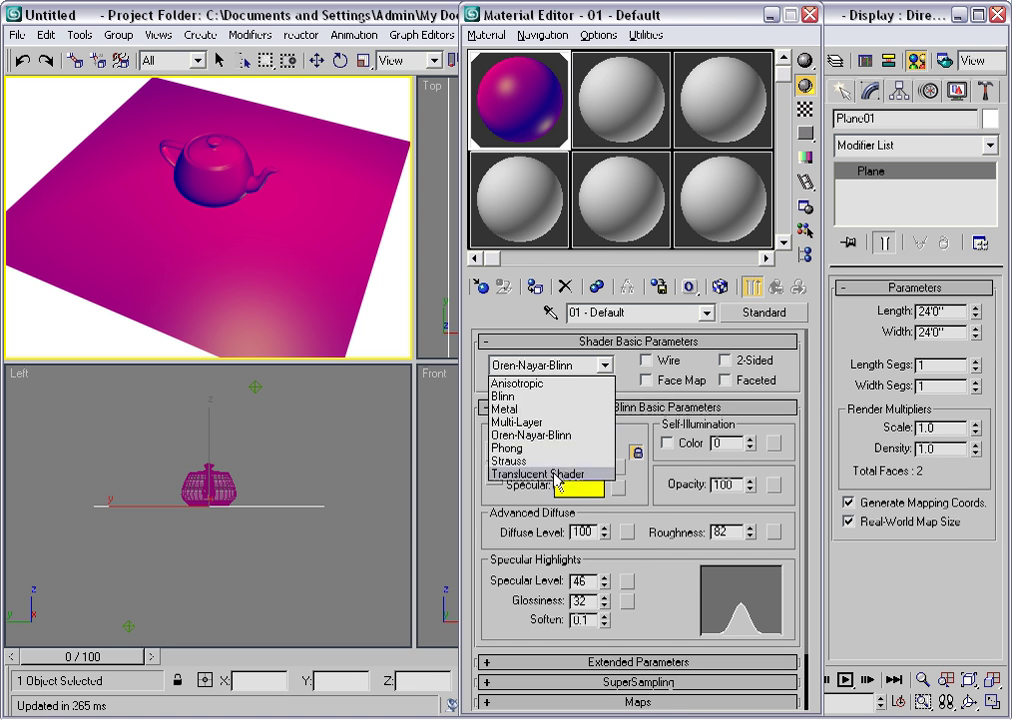
pyautogui.click(548, 474)
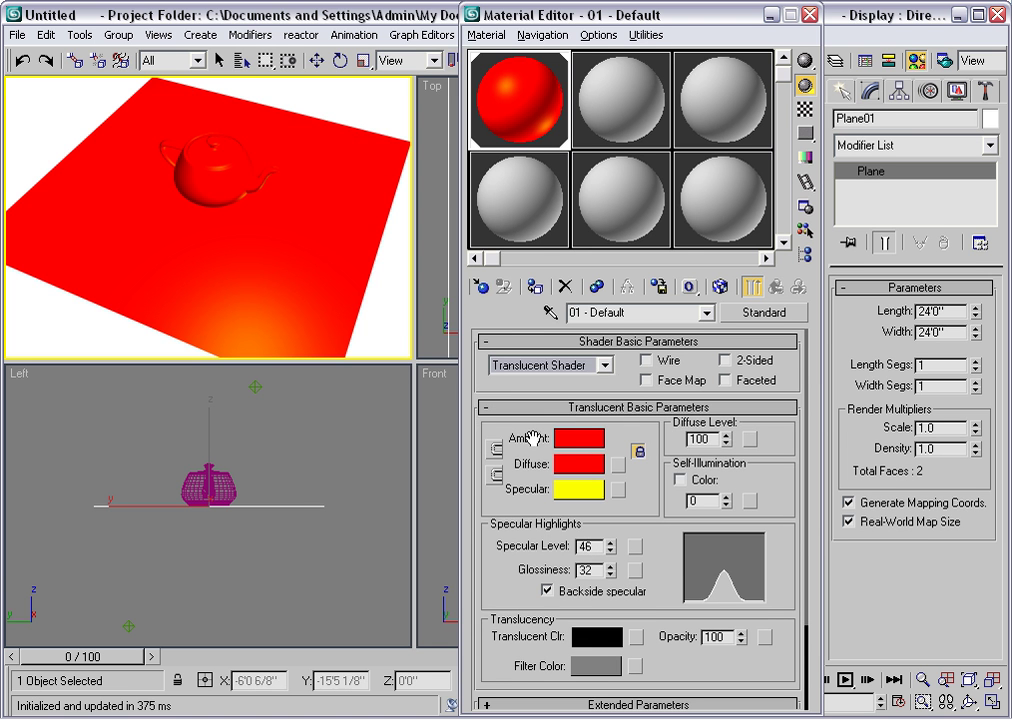
pyautogui.click(598, 441)
pyautogui.click(607, 139)
pyautogui.click(558, 304)
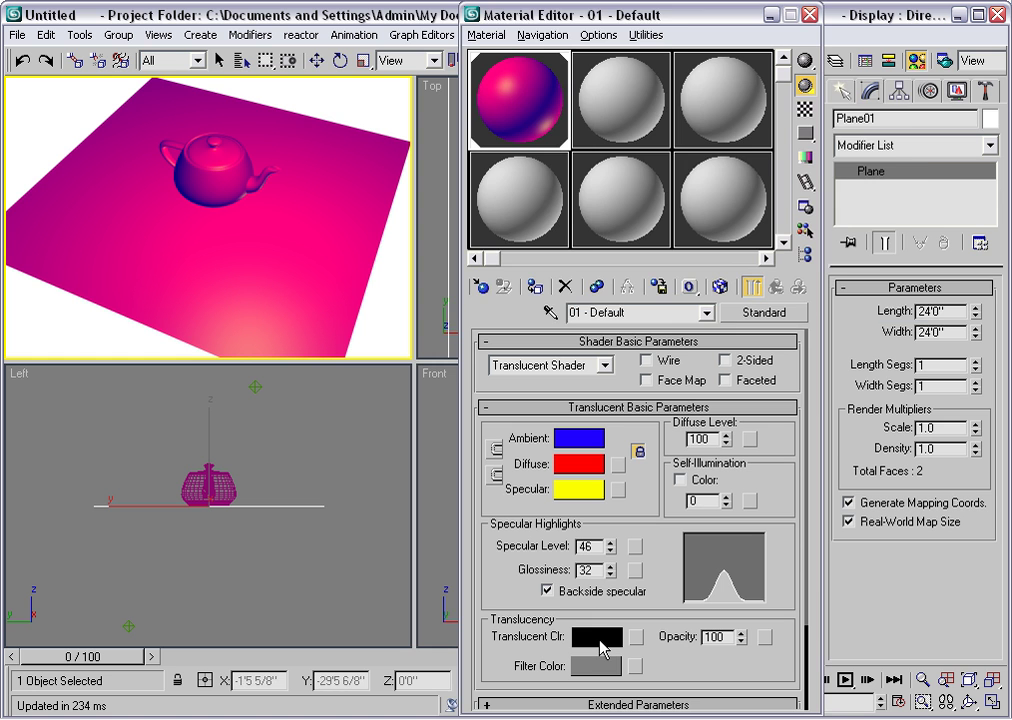
# Step: Try progressively darker cyan shades for the translucent color, from (0, 196, 198) down to dark teal (0, 73, 74)
pyautogui.click(600, 640)
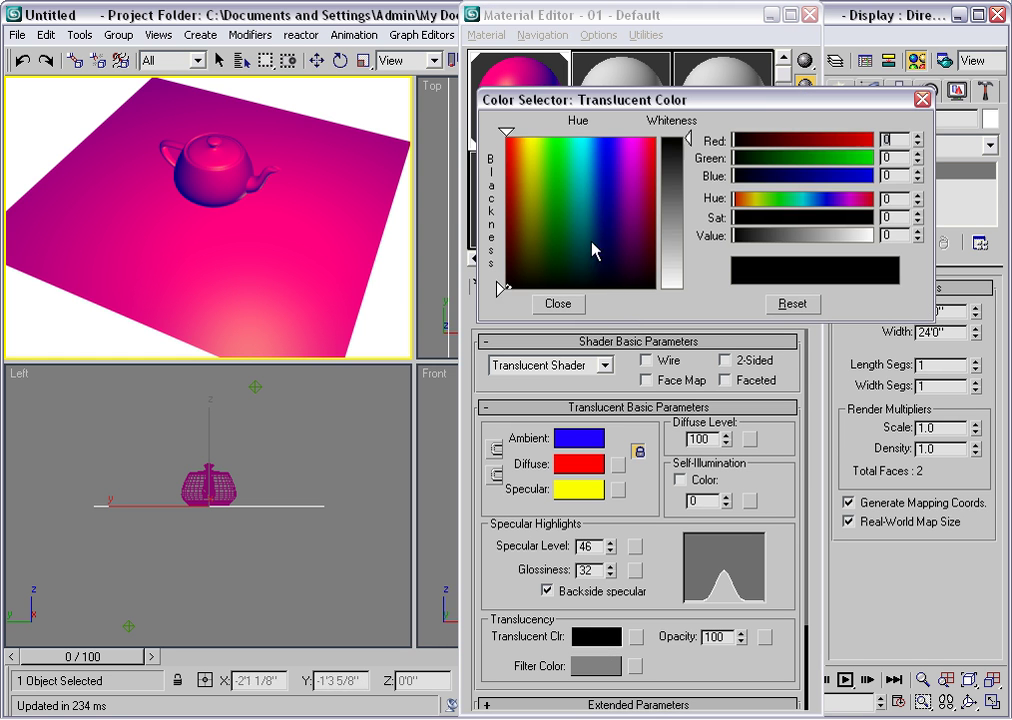
pyautogui.click(581, 172)
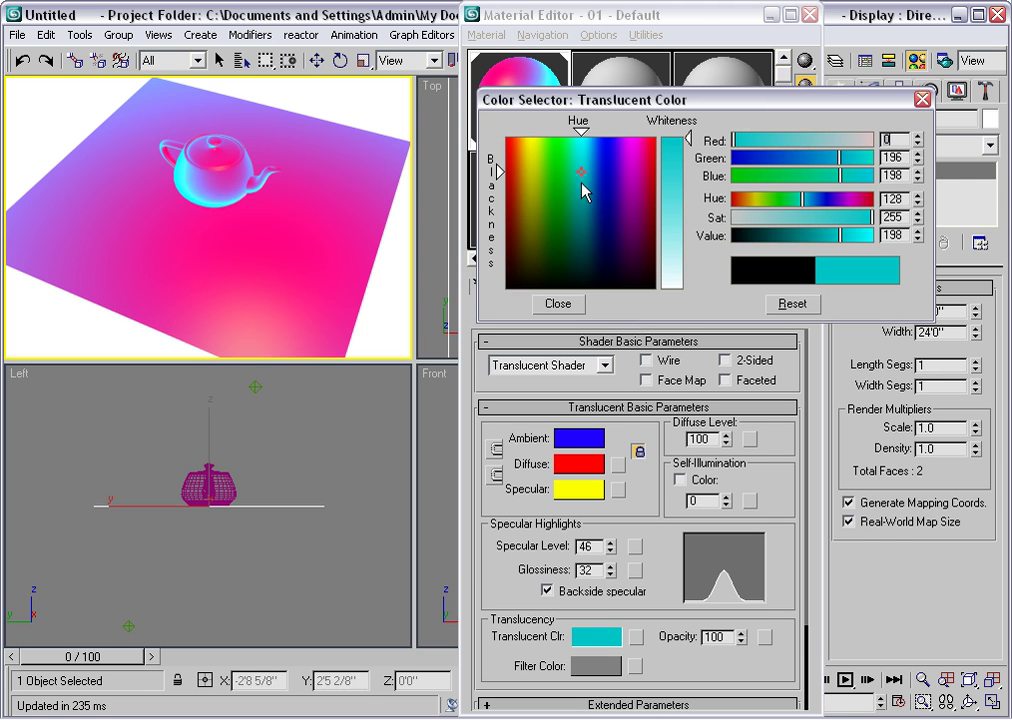
pyautogui.click(582, 227)
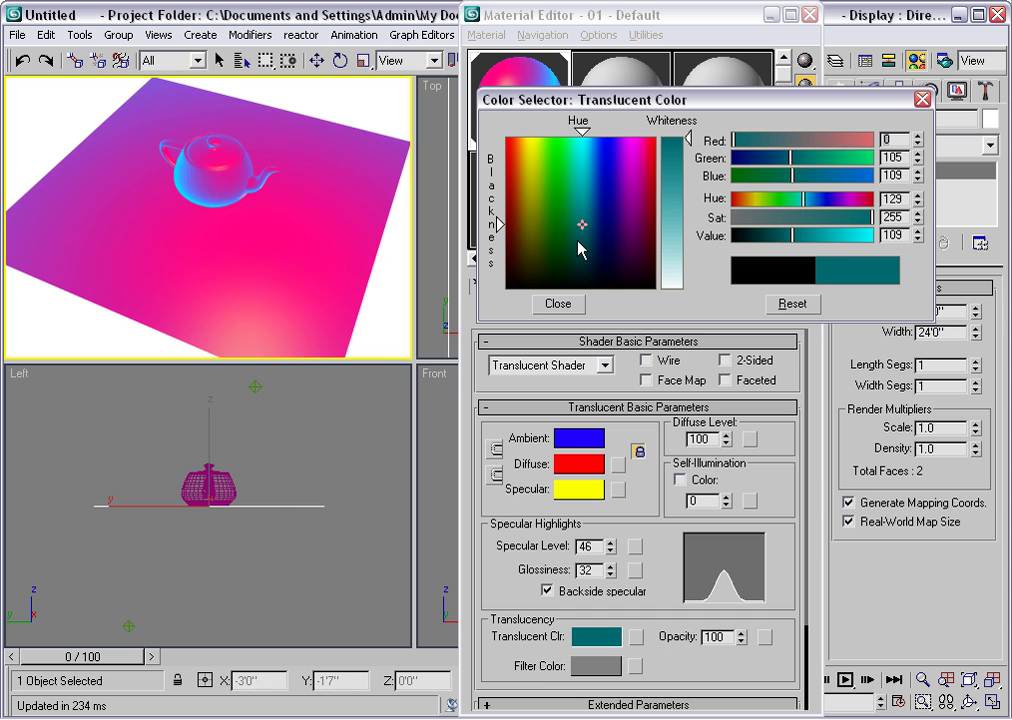
pyautogui.click(581, 246)
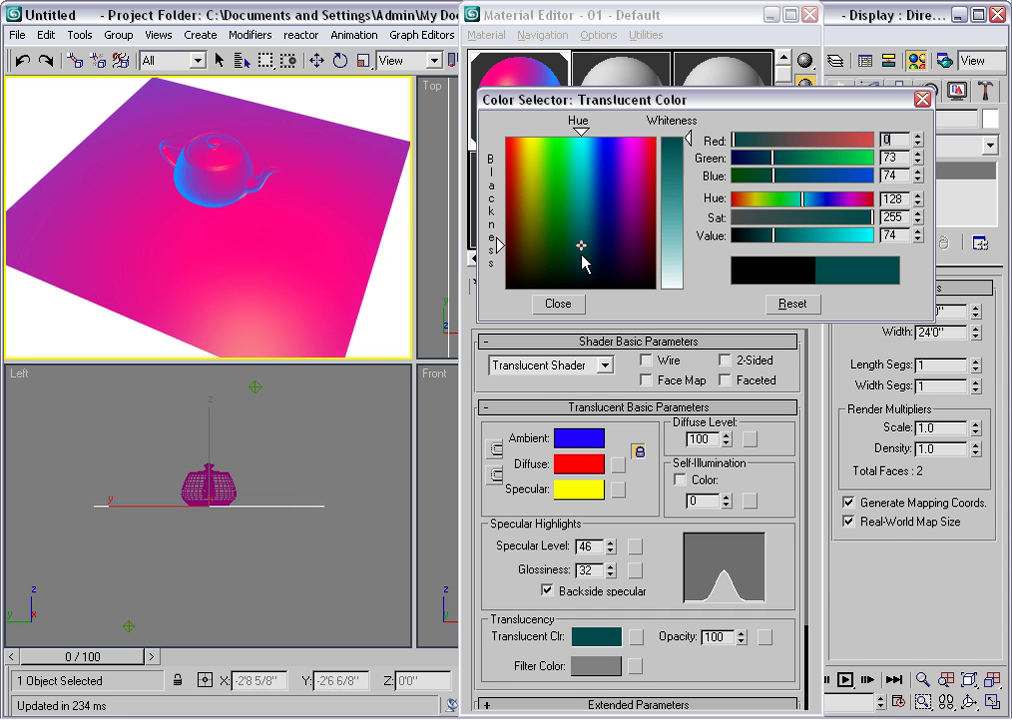